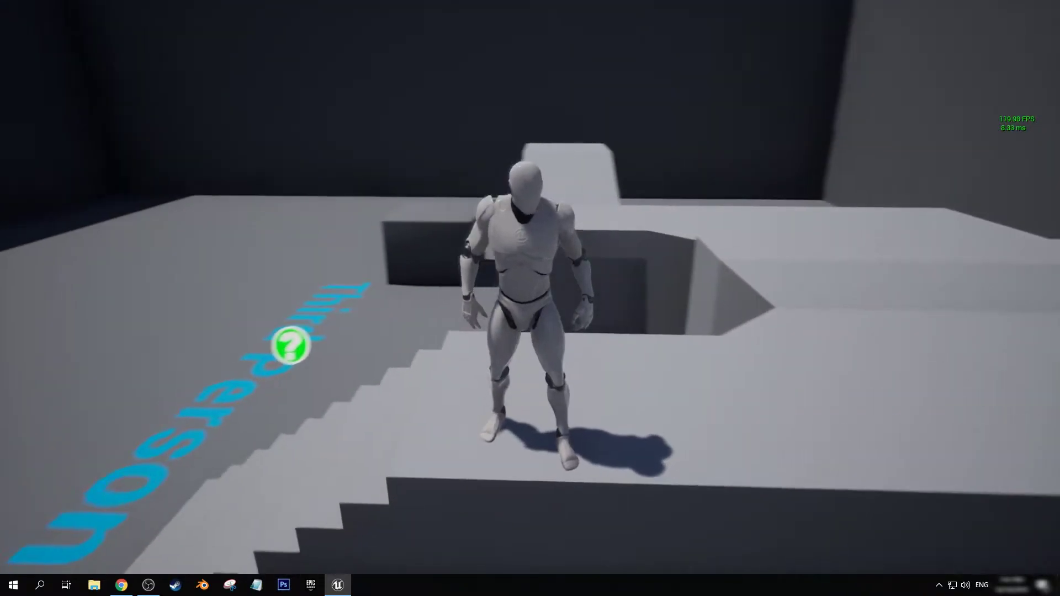
# Step: Run the third-person character around the level to preview it in play
pyautogui.press('a')
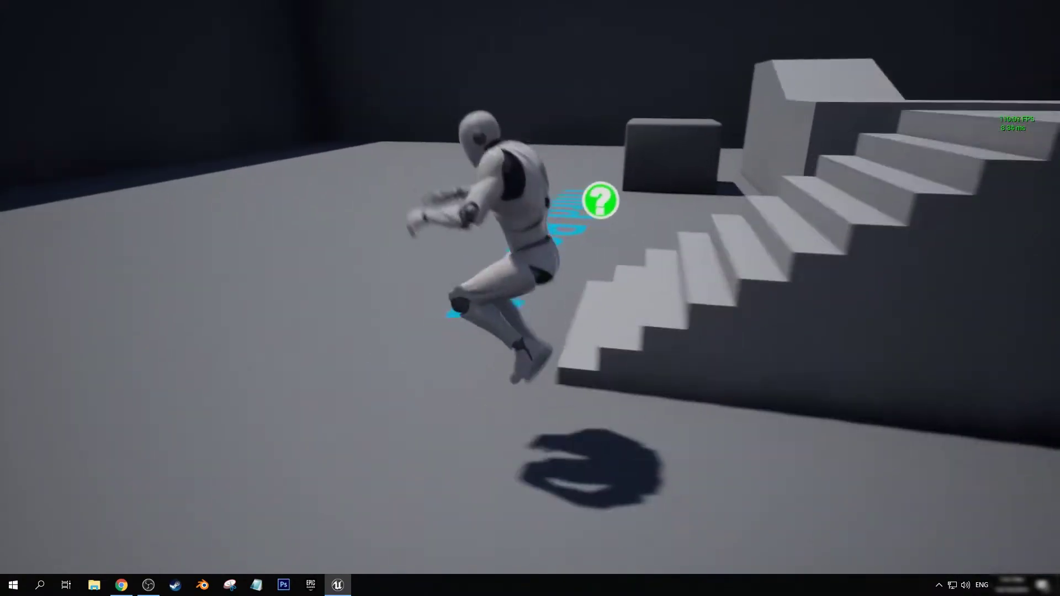
pyautogui.press('w')
pyautogui.press('a')
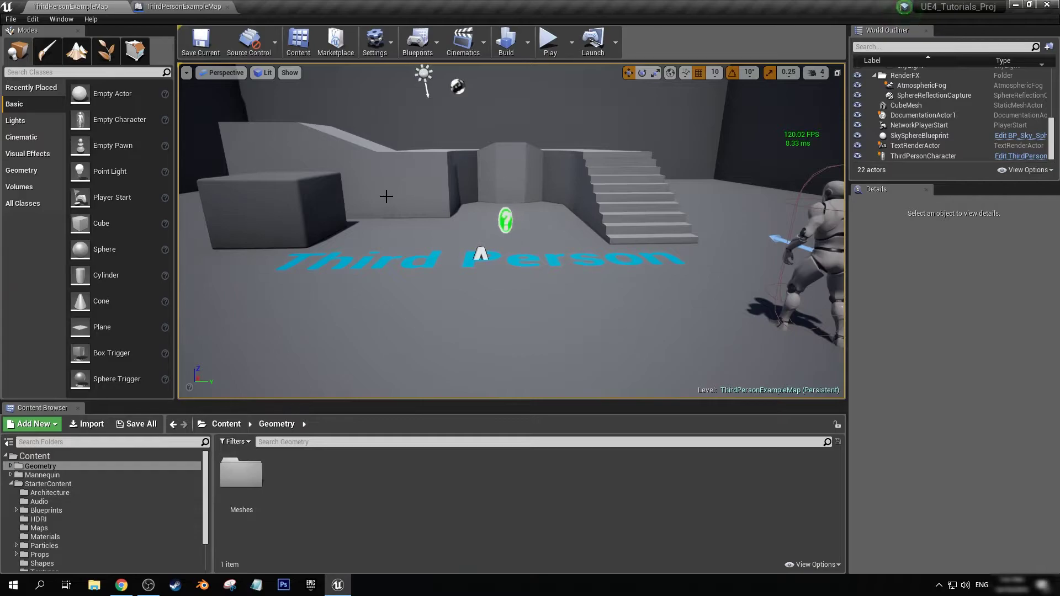
# Step: Select the level's Light Source directional light and set its mobility to Movable
pyautogui.moveTo(456, 205); pyautogui.dragTo(457, 208, button='right')
pyautogui.press('w')
pyautogui.click(459, 211)
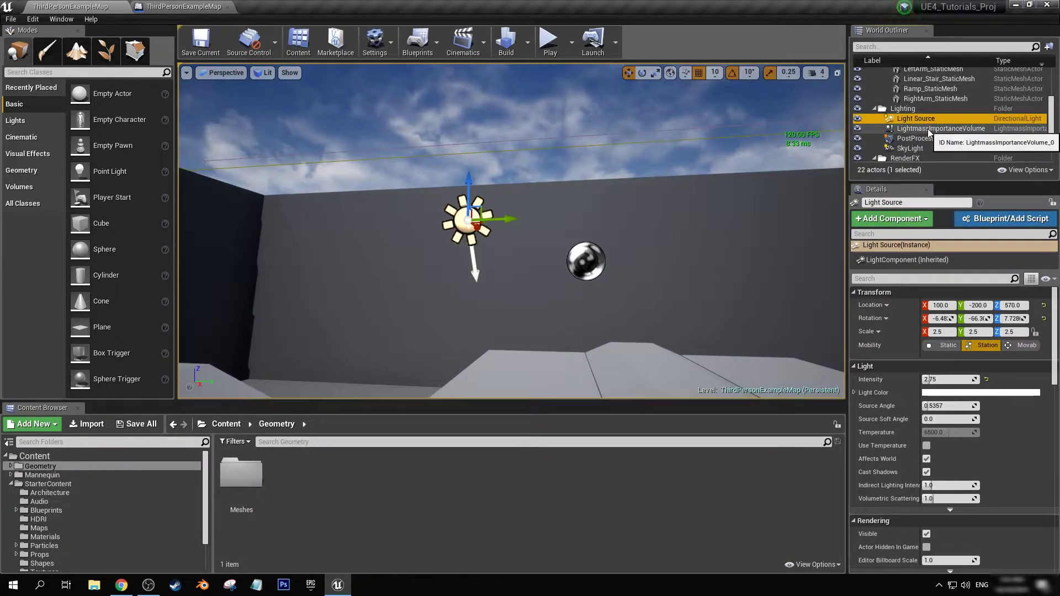
pyautogui.moveTo(869, 347)
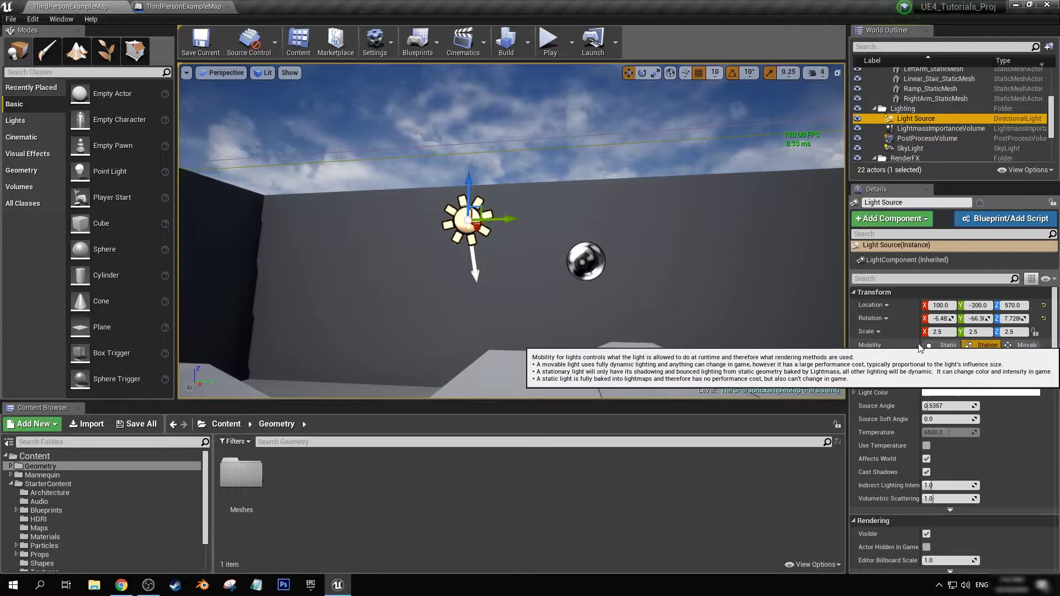
pyautogui.click(1019, 346)
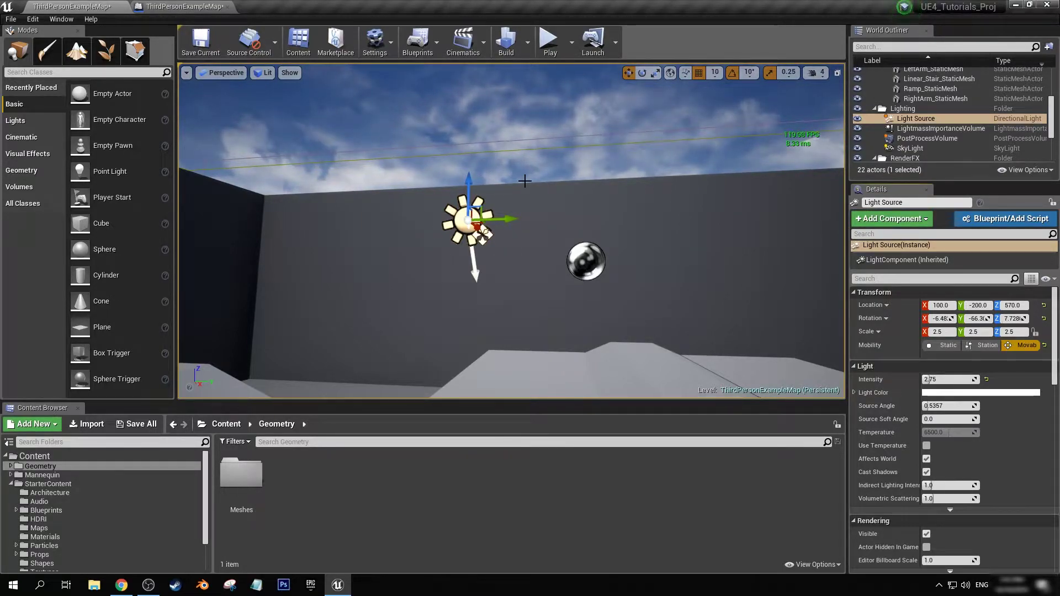
# Step: Open the Level Blueprint of ThirdPersonExampleMap
pyautogui.click(375, 41)
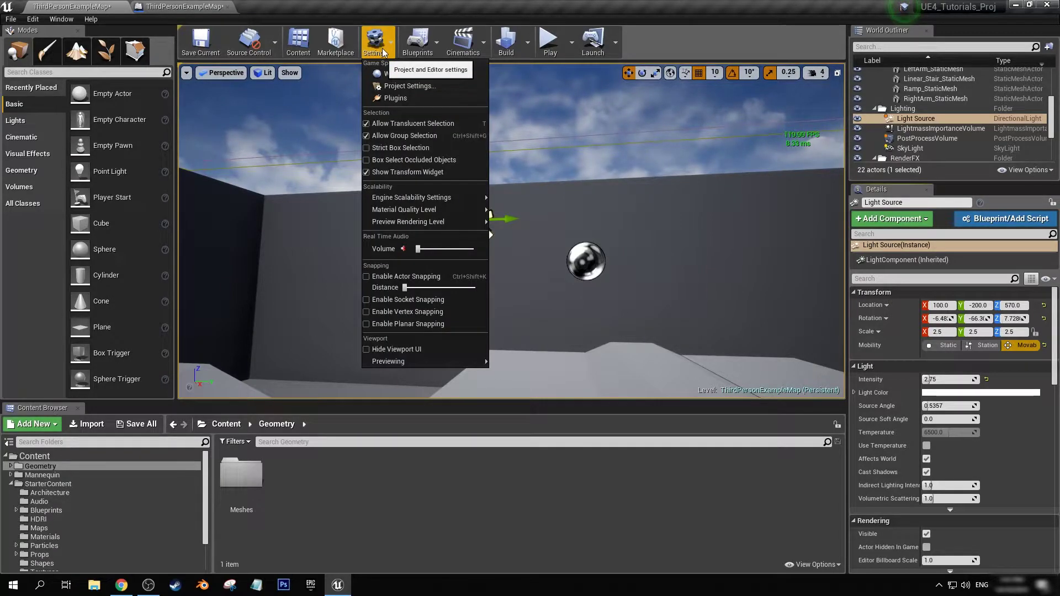
pyautogui.click(433, 51)
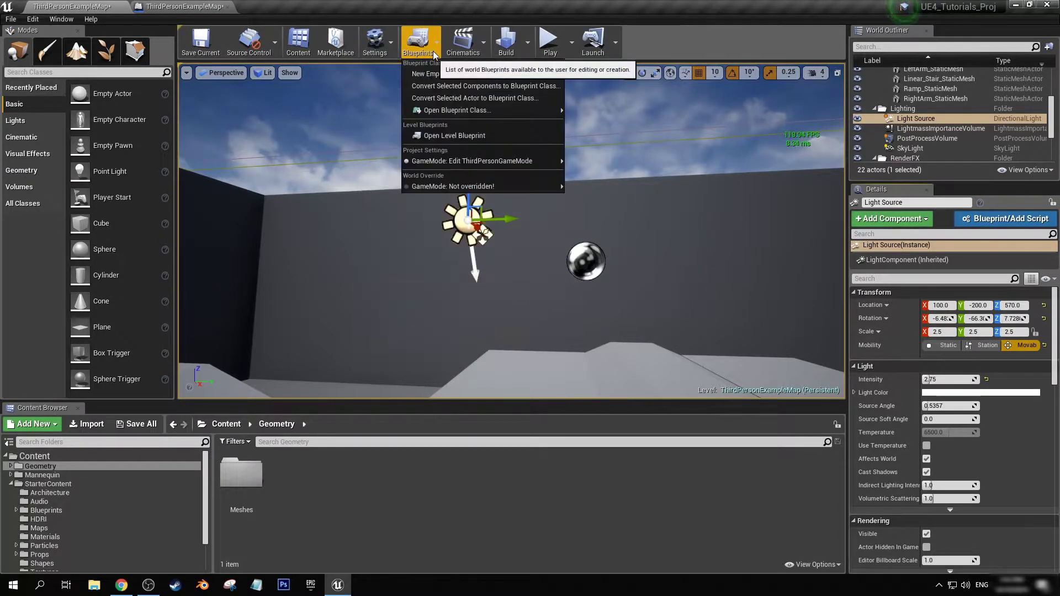
pyautogui.click(470, 135)
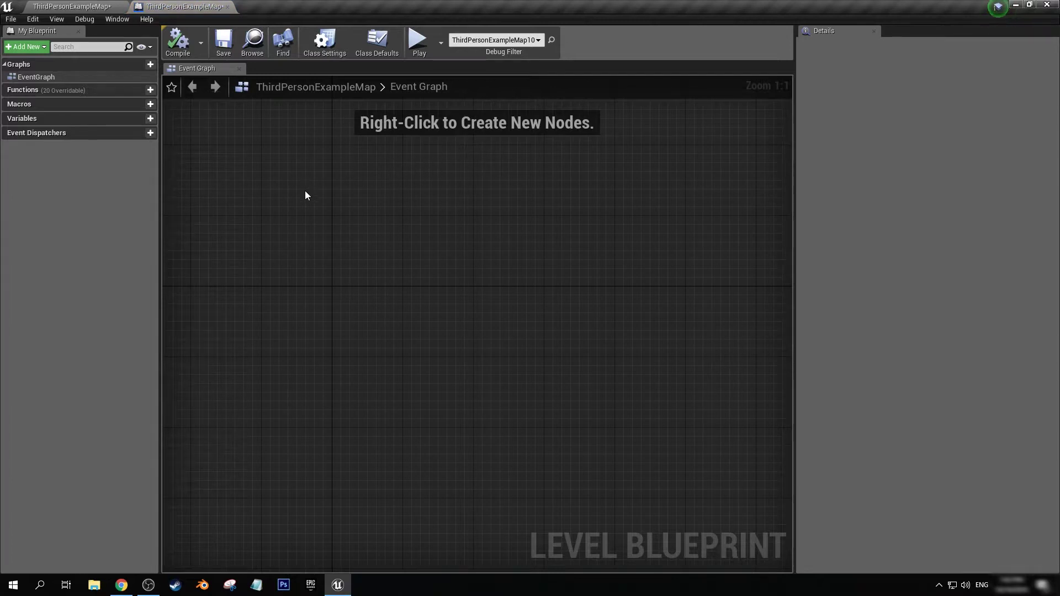
# Step: Add an Event Tick node to the Level Blueprint's event graph
pyautogui.rightClick(316, 231)
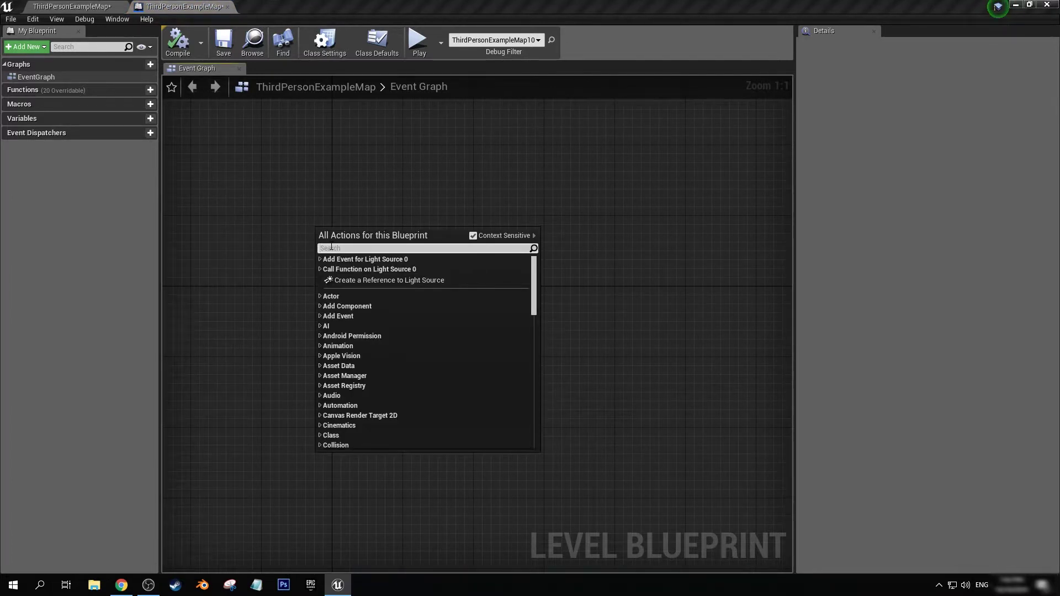
pyautogui.write('event tick')
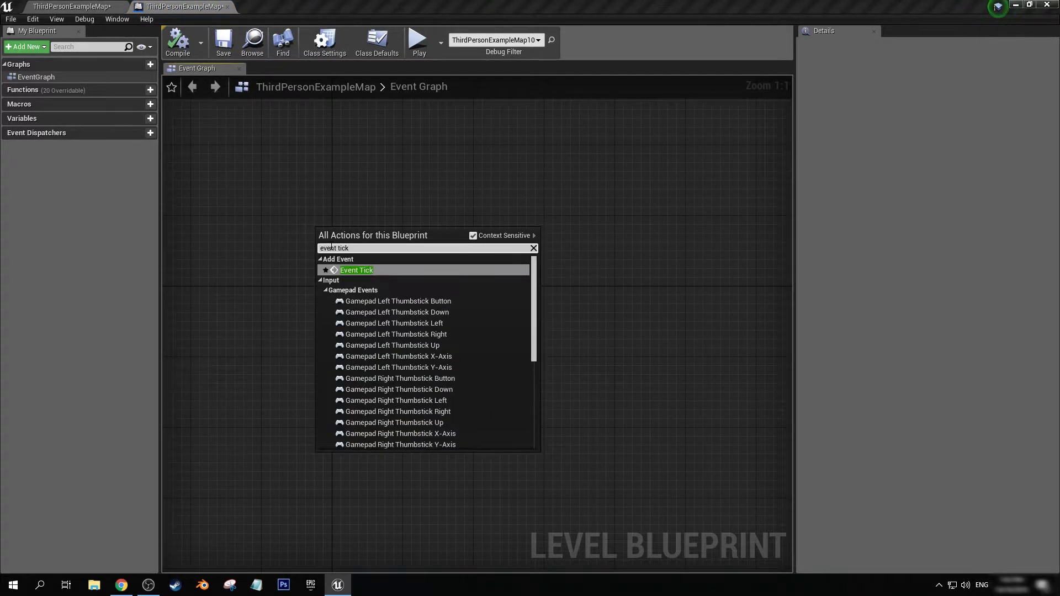
pyautogui.press('Return')
pyautogui.moveTo(331, 245); pyautogui.dragTo(359, 250)
pyautogui.click(452, 240)
pyautogui.moveTo(451, 240); pyautogui.dragTo(311, 261, button='right')
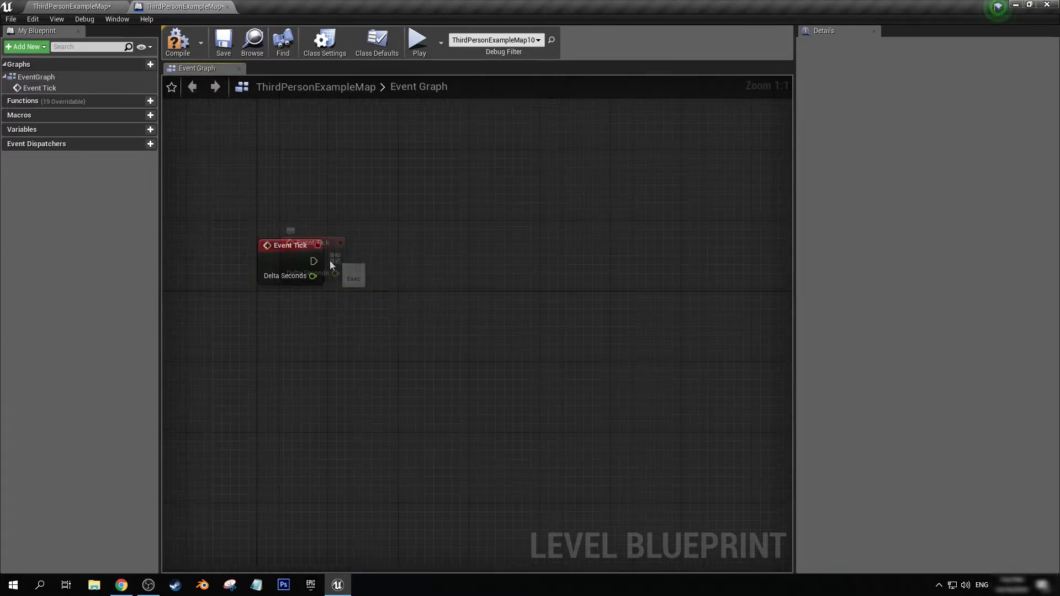
# Step: Select the Light Source in the level and create a reference to it in the Level Blueprint's event graph
pyautogui.click(65, 6)
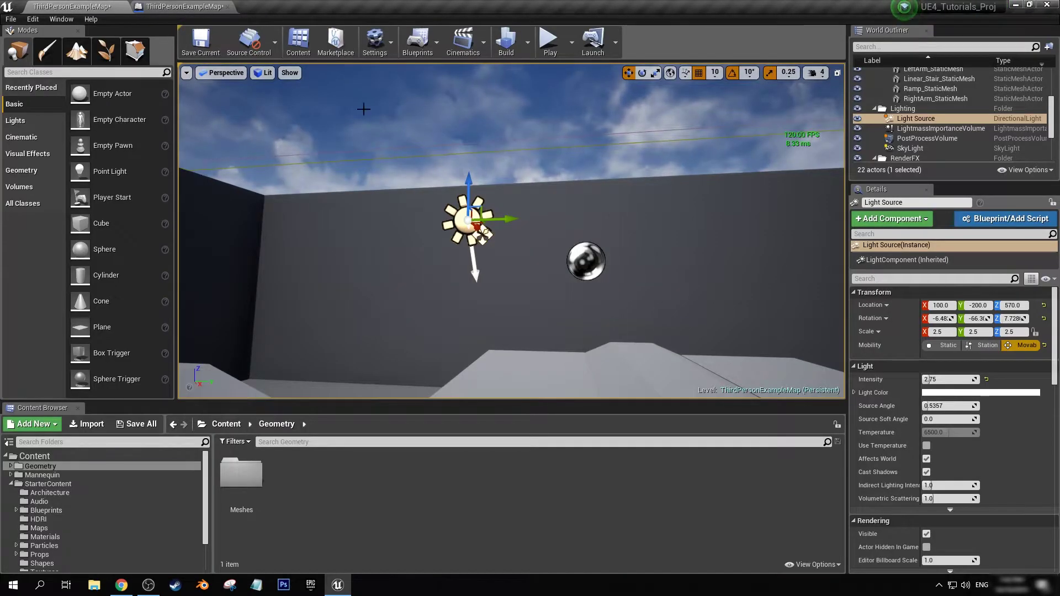
pyautogui.moveTo(561, 138); pyautogui.dragTo(556, 142)
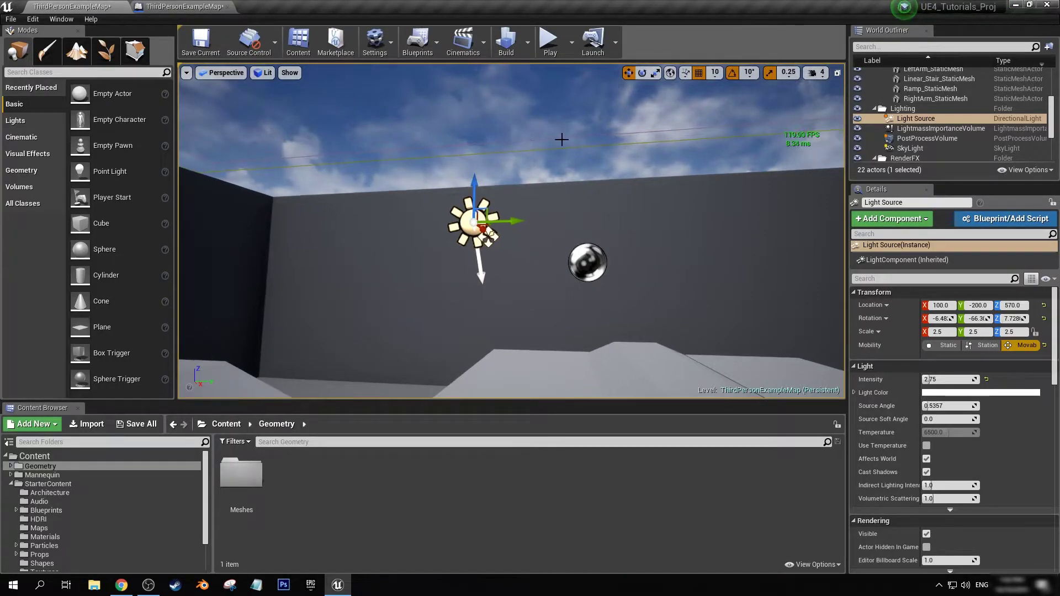
pyautogui.click(922, 120)
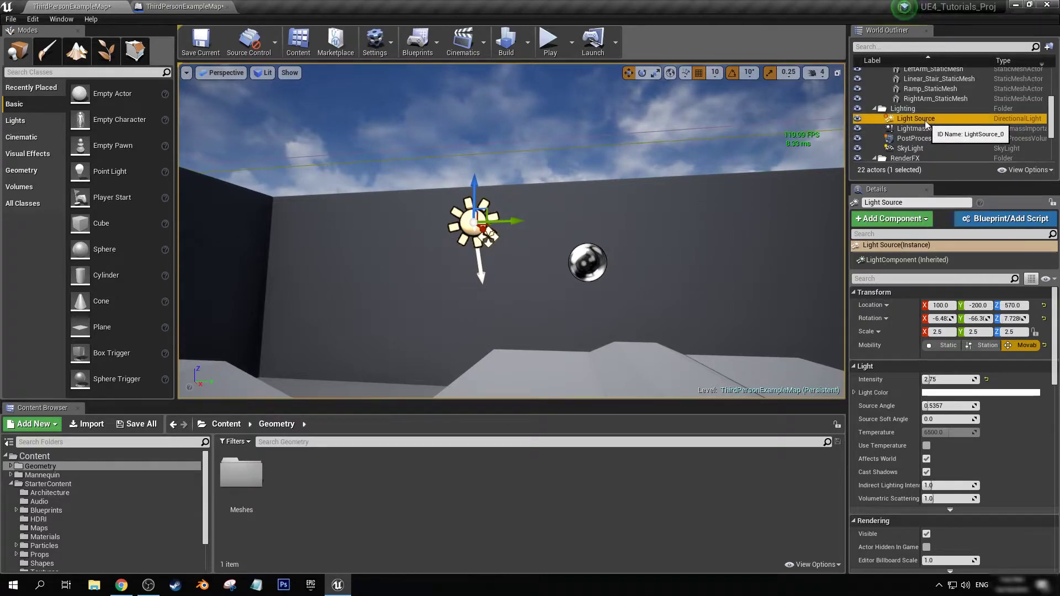
pyautogui.click(167, 7)
pyautogui.rightClick(381, 223)
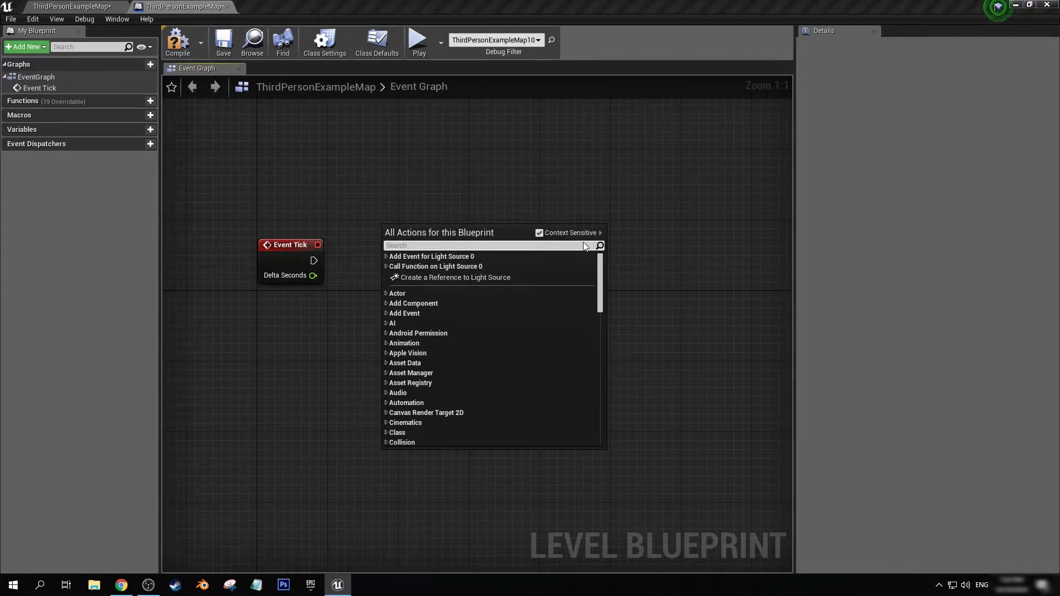
pyautogui.click(432, 281)
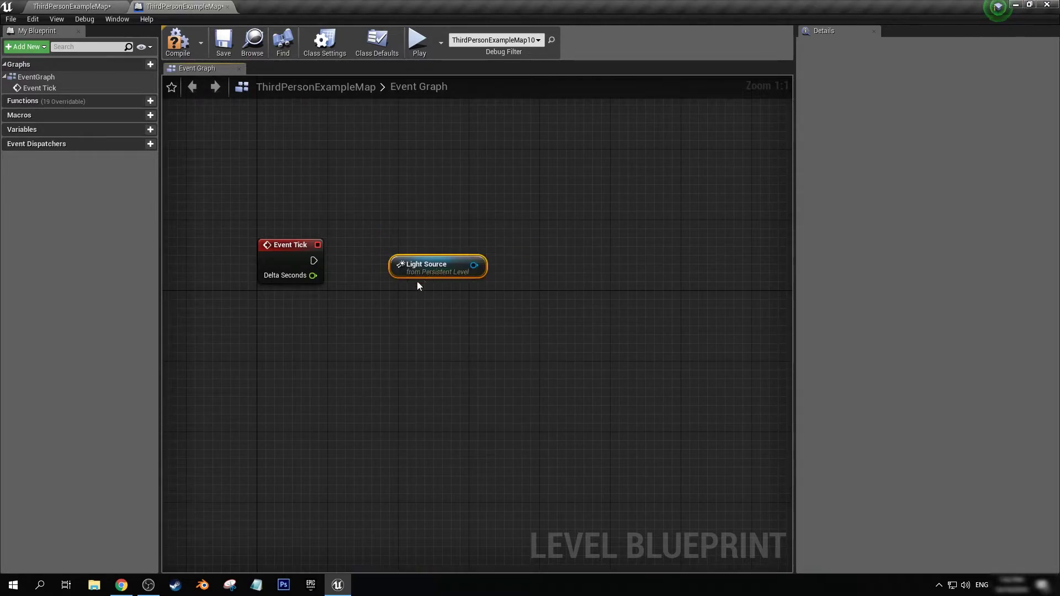
# Step: Add an AddActorLocalRotation node targeting the Light Source reference and connect Event Tick's execution output to it
pyautogui.moveTo(429, 277); pyautogui.dragTo(533, 261)
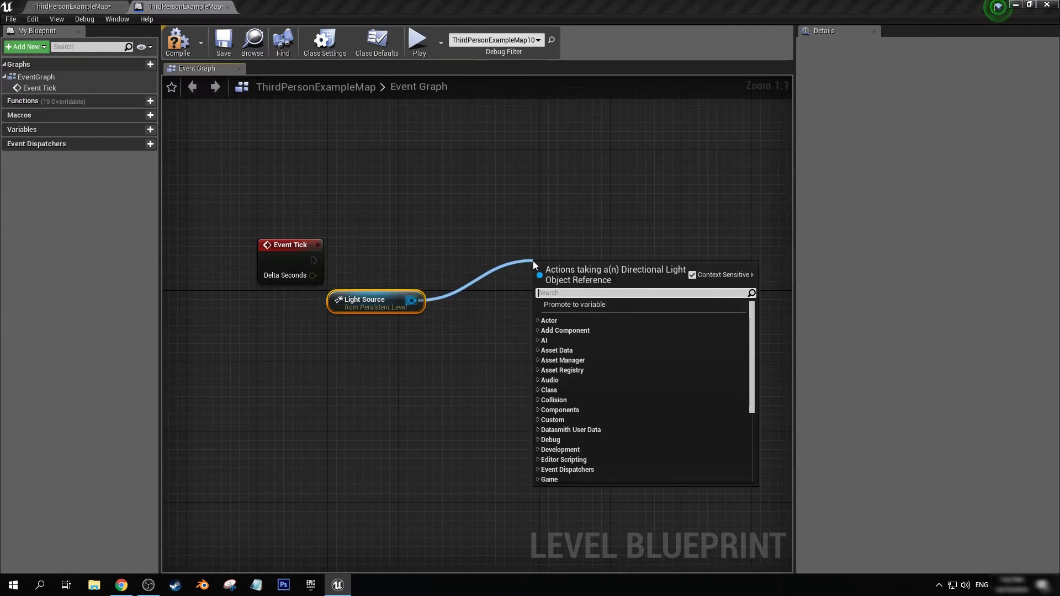
pyautogui.write('add actor')
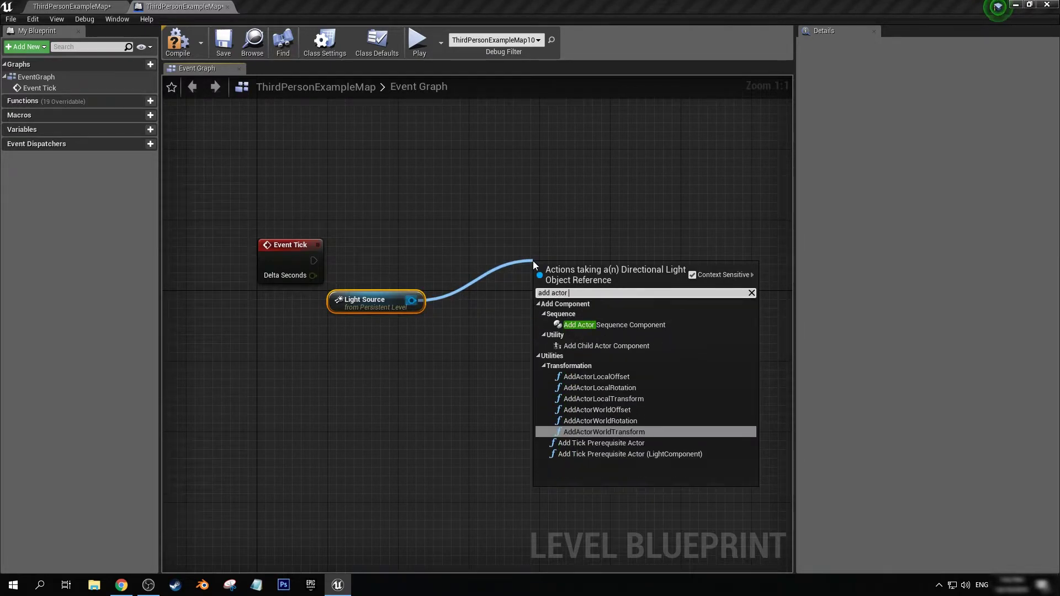
pyautogui.write(' local rot')
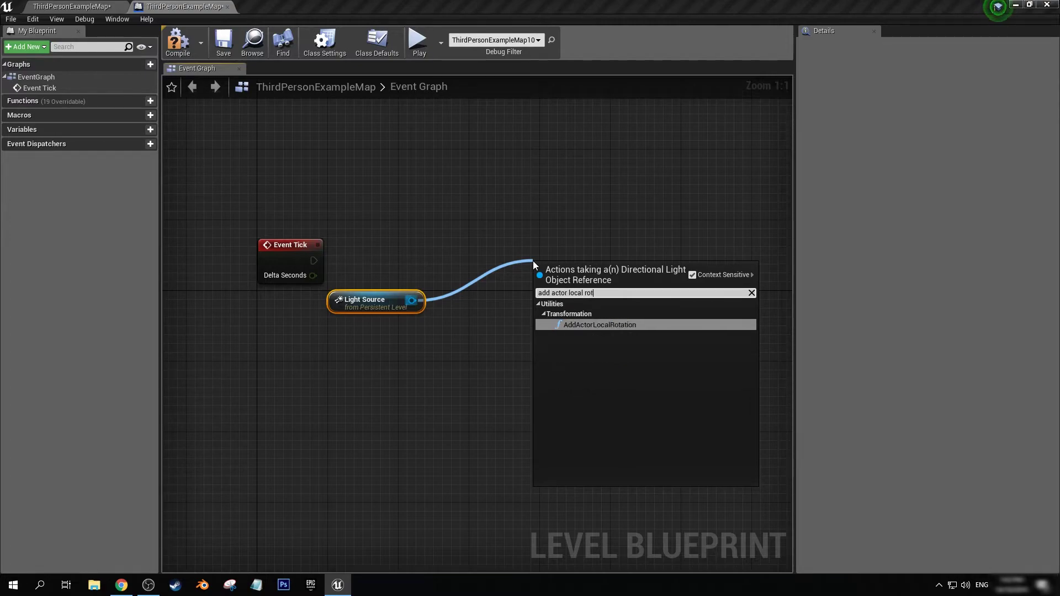
pyautogui.press('Return')
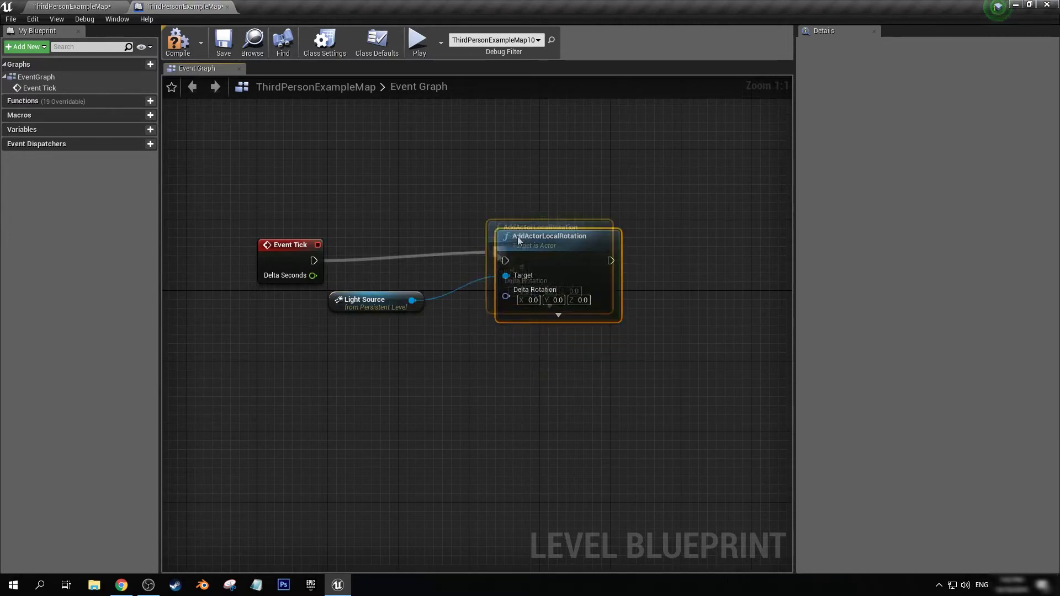
# Step: Move the Light Source and AddActorLocalRotation nodes farther from Event Tick to make room in the graph
pyautogui.click(393, 307)
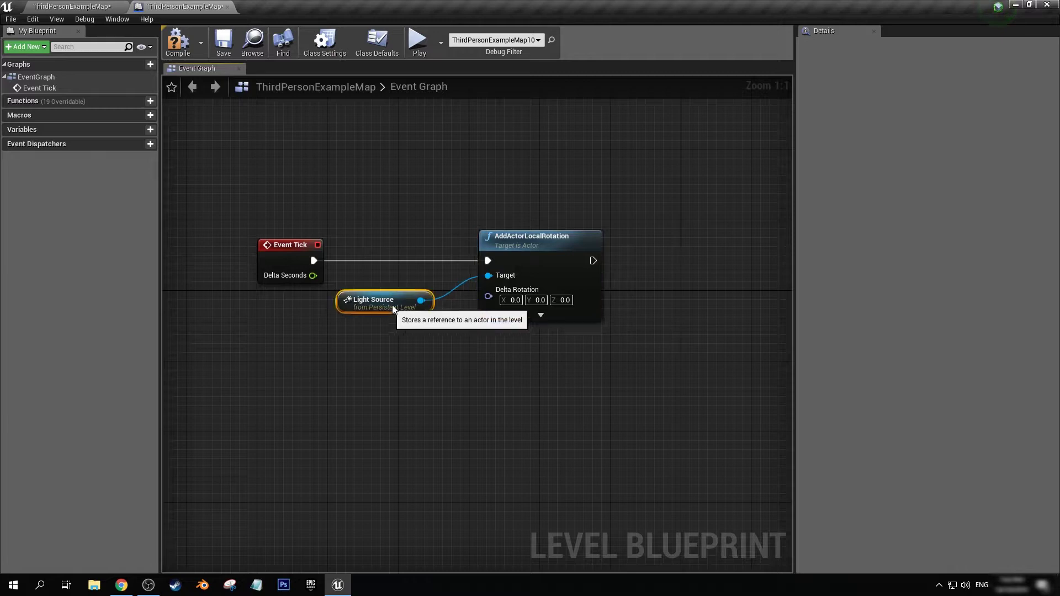
pyautogui.moveTo(393, 308); pyautogui.dragTo(402, 299)
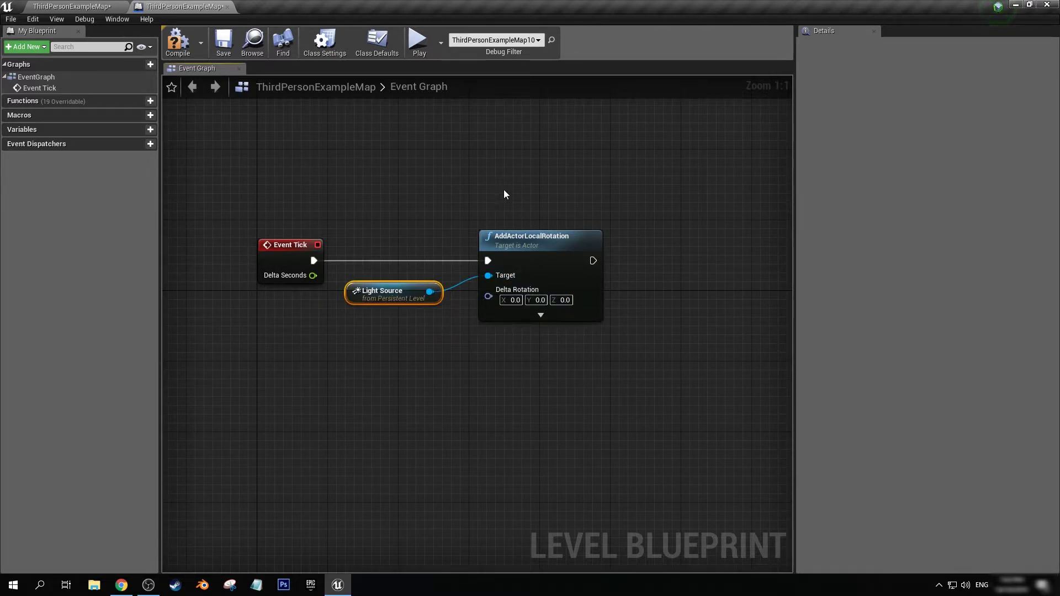
pyautogui.keyDown('ctrl'); pyautogui.click(502, 311); pyautogui.keyUp('ctrl')
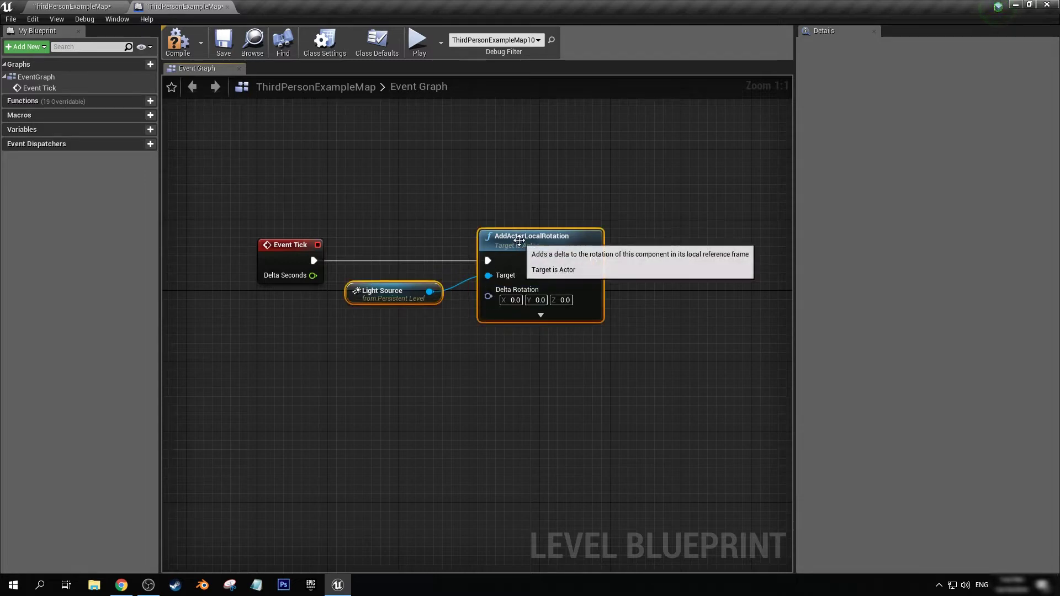
pyautogui.moveTo(523, 243); pyautogui.dragTo(565, 240)
pyautogui.click(472, 209)
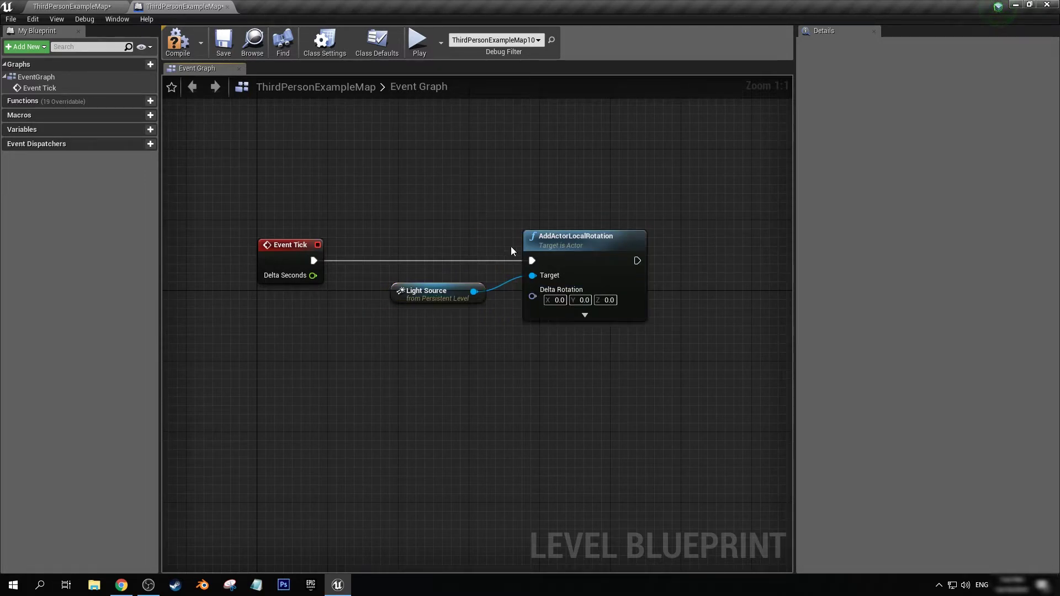
# Step: Add a float * float multiply node fed by Event Tick's Delta Seconds, below the other nodes
pyautogui.moveTo(340, 288); pyautogui.dragTo(301, 216, button='right')
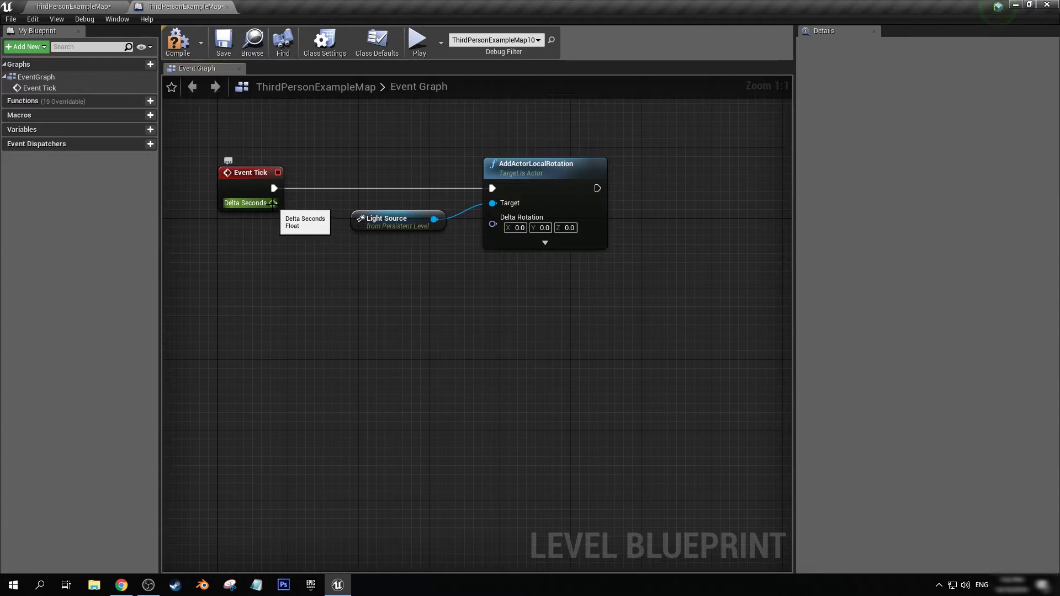
pyautogui.moveTo(273, 203); pyautogui.dragTo(327, 330)
pyautogui.write('*')
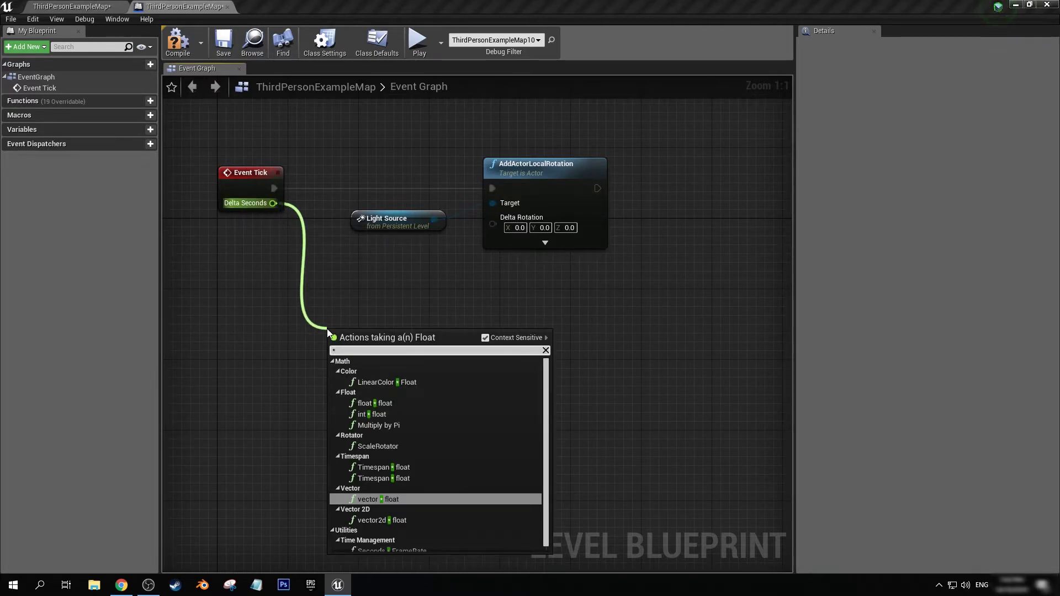
pyautogui.click(393, 403)
pyautogui.moveTo(368, 332); pyautogui.dragTo(387, 324)
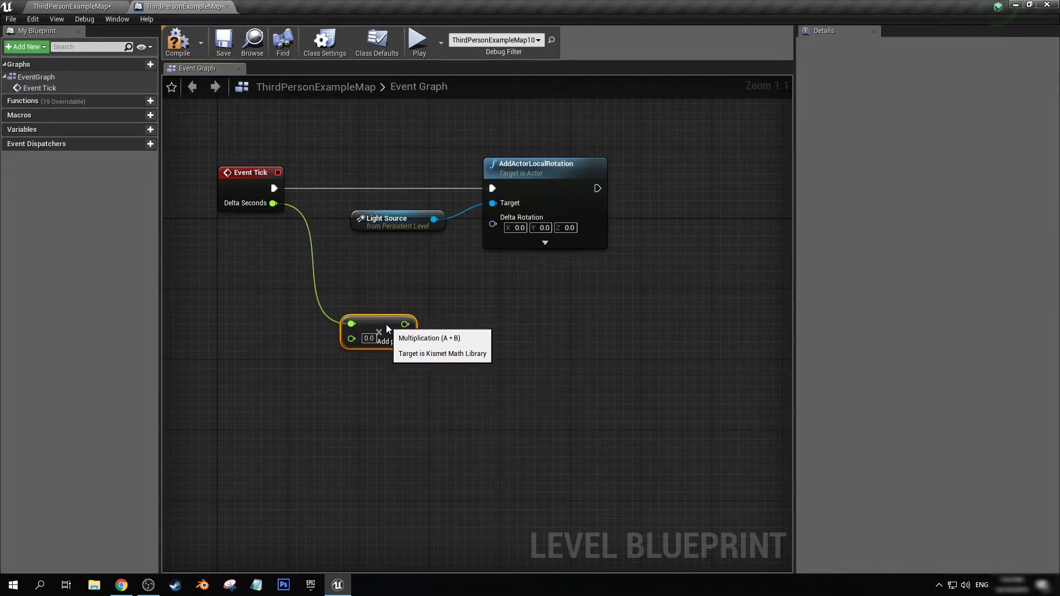
pyautogui.click(439, 378)
# Step: Promote the multiply node's second input to a float variable named SunSpeed
pyautogui.moveTo(343, 330); pyautogui.dragTo(364, 333, button='right')
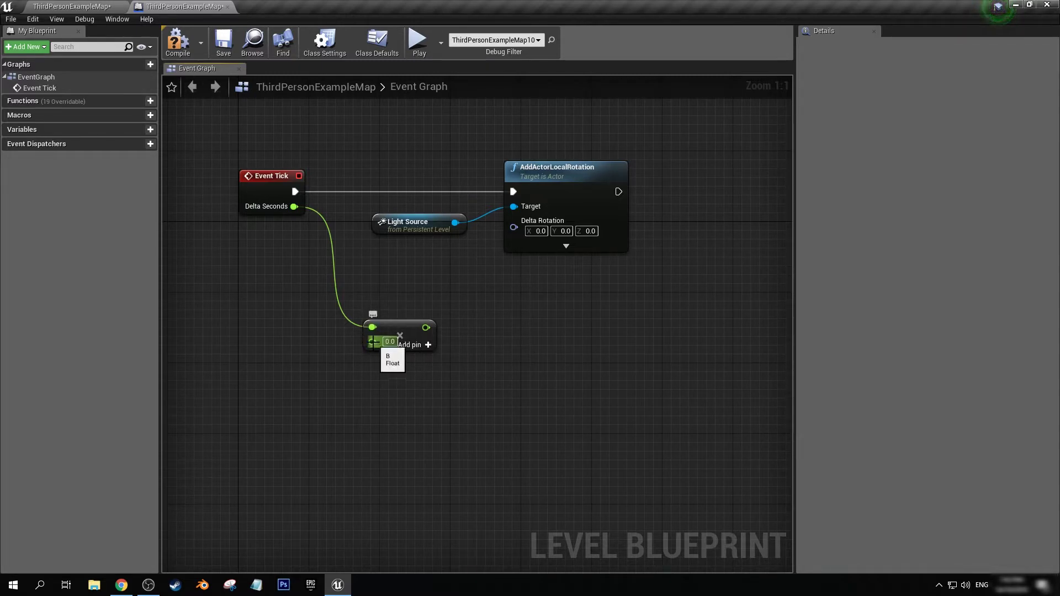
pyautogui.rightClick(374, 343)
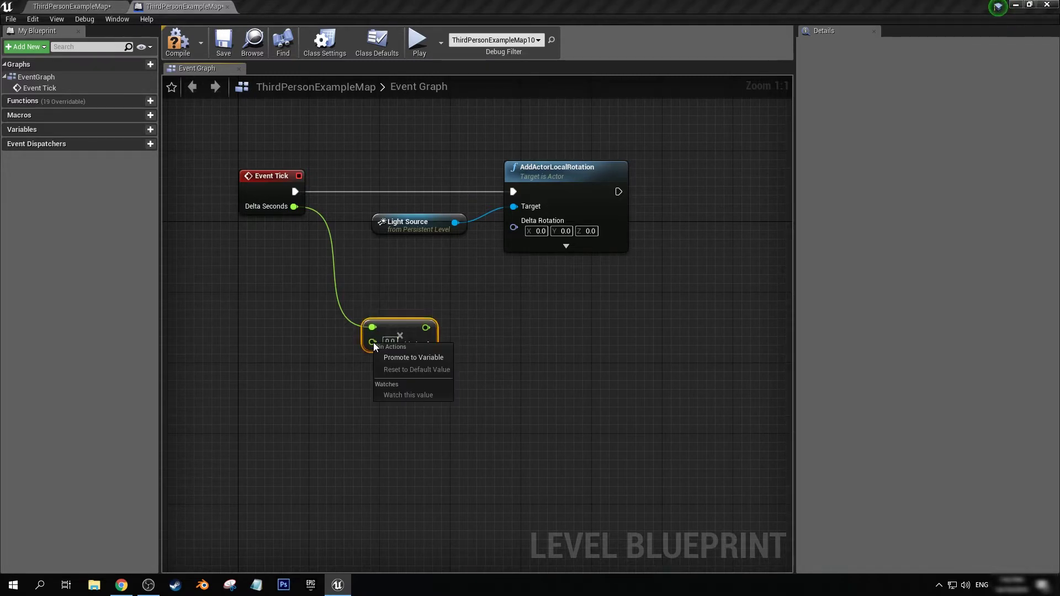
pyautogui.click(410, 358)
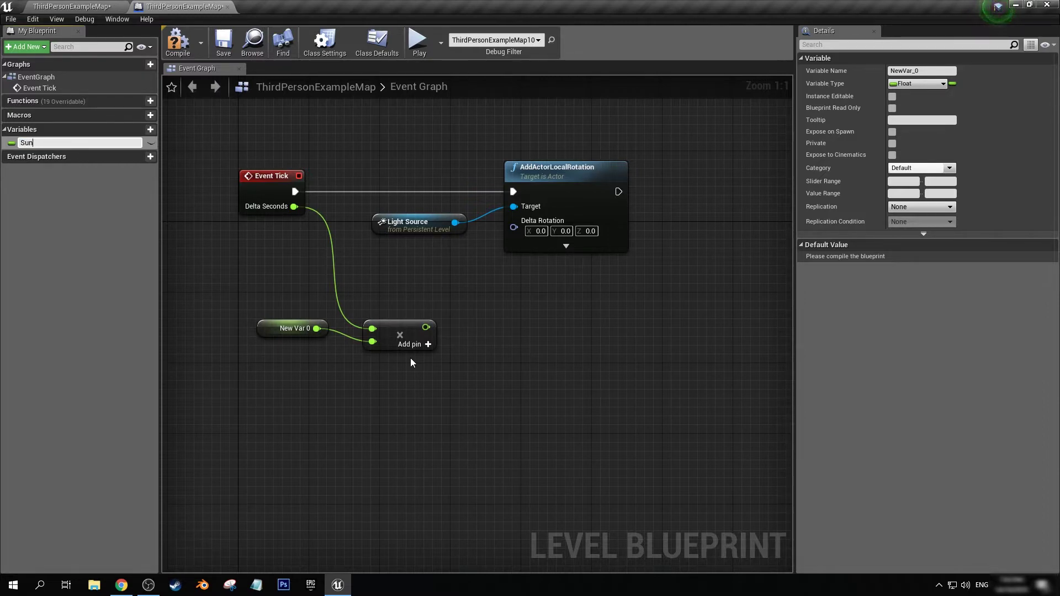
pyautogui.write('SunSpeed')
pyautogui.press('Return')
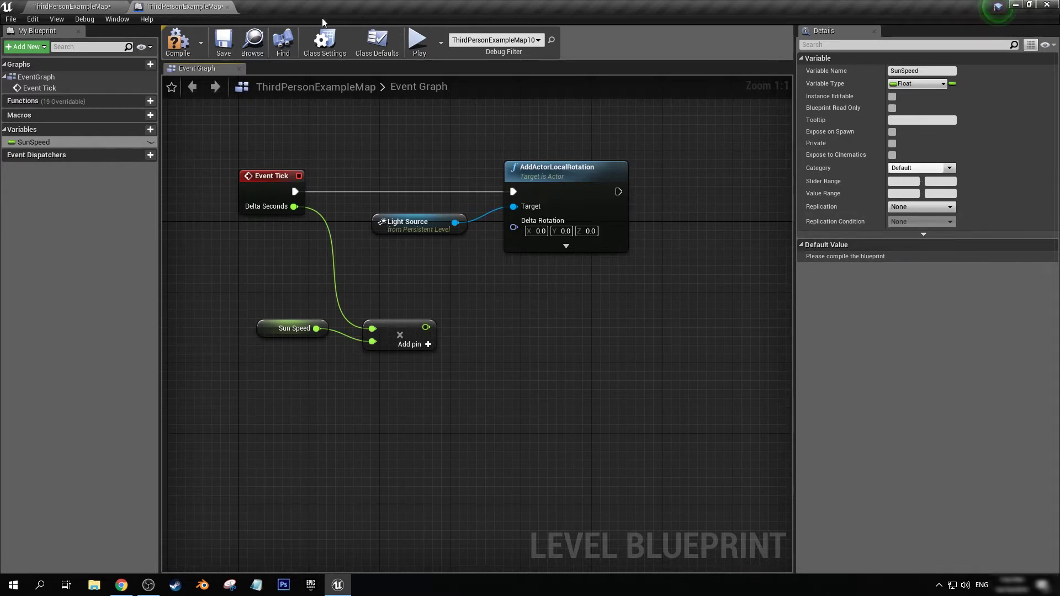
# Step: Compile the blueprint, set SunSpeed's default value to 25.0, and compile again
pyautogui.click(175, 54)
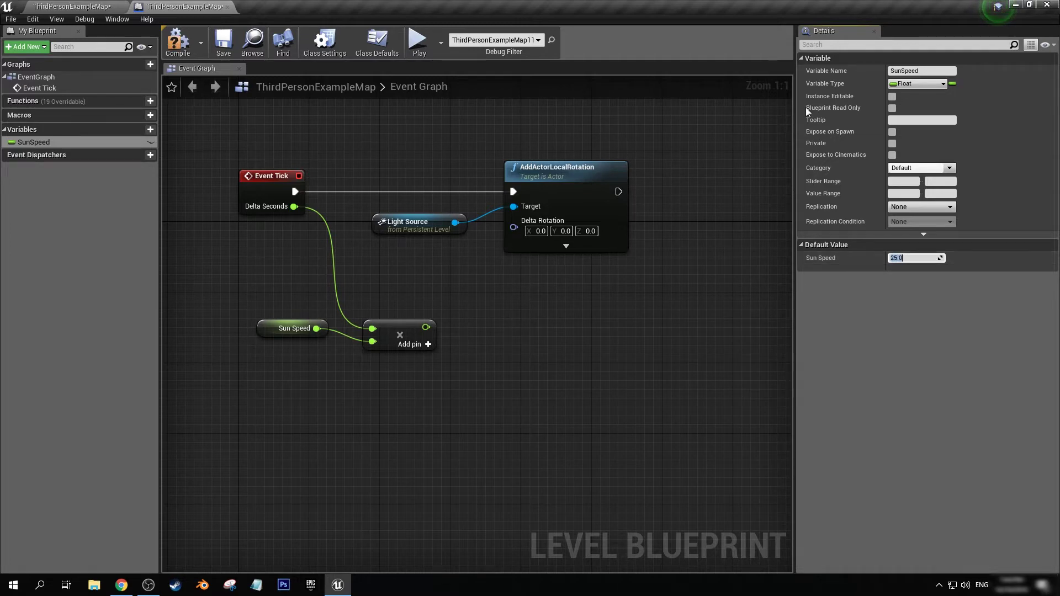
pyautogui.click(173, 50)
pyautogui.click(175, 53)
# Step: Add a Make Rotator node and place it beside the multiply node, below AddActorLocalRotation
pyautogui.moveTo(479, 272); pyautogui.dragTo(409, 273, button='right')
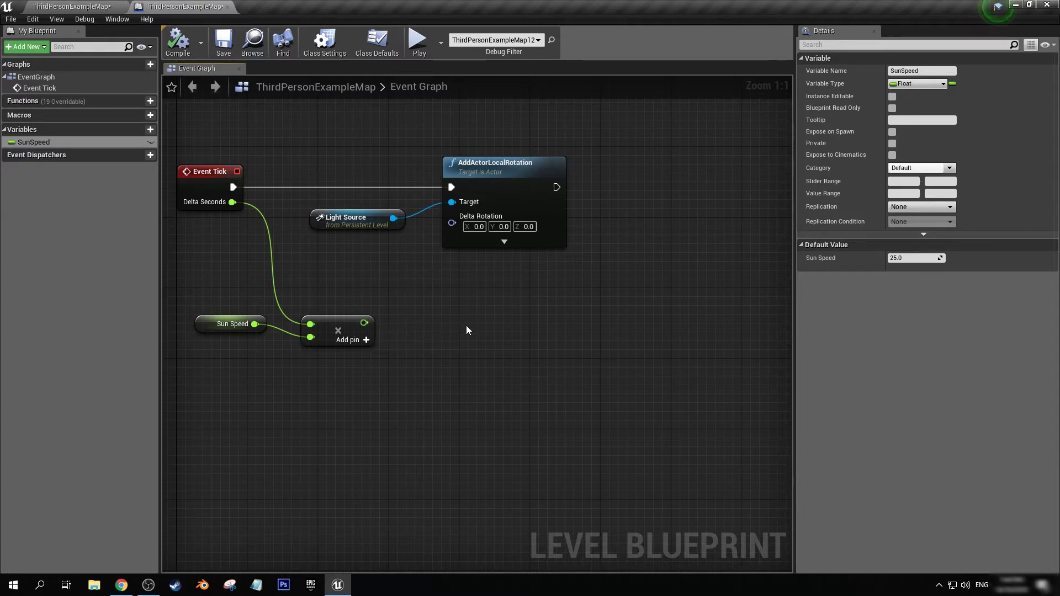
pyautogui.rightClick(482, 326)
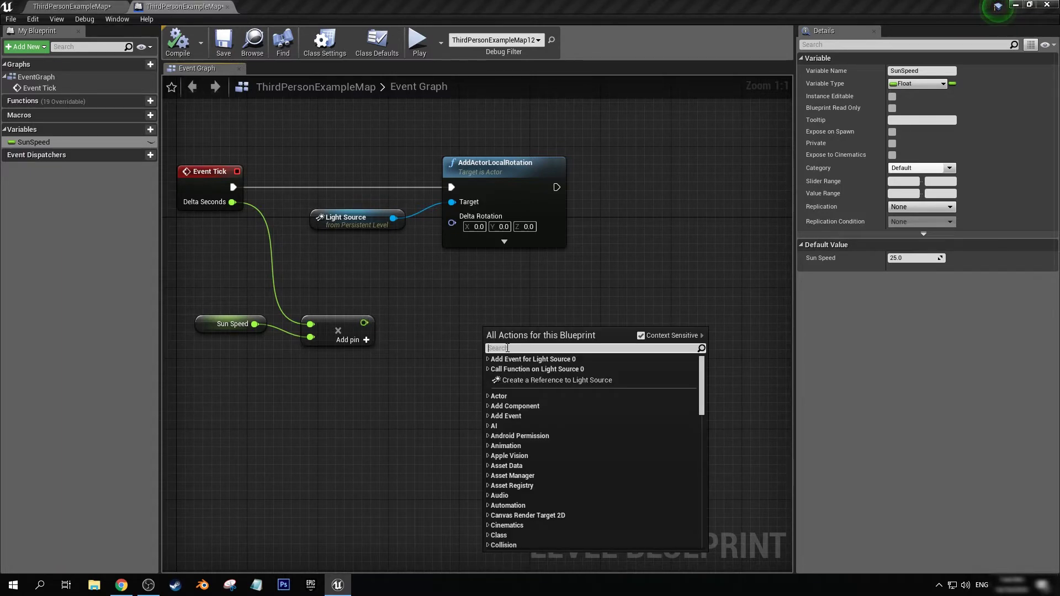
pyautogui.write('make rota')
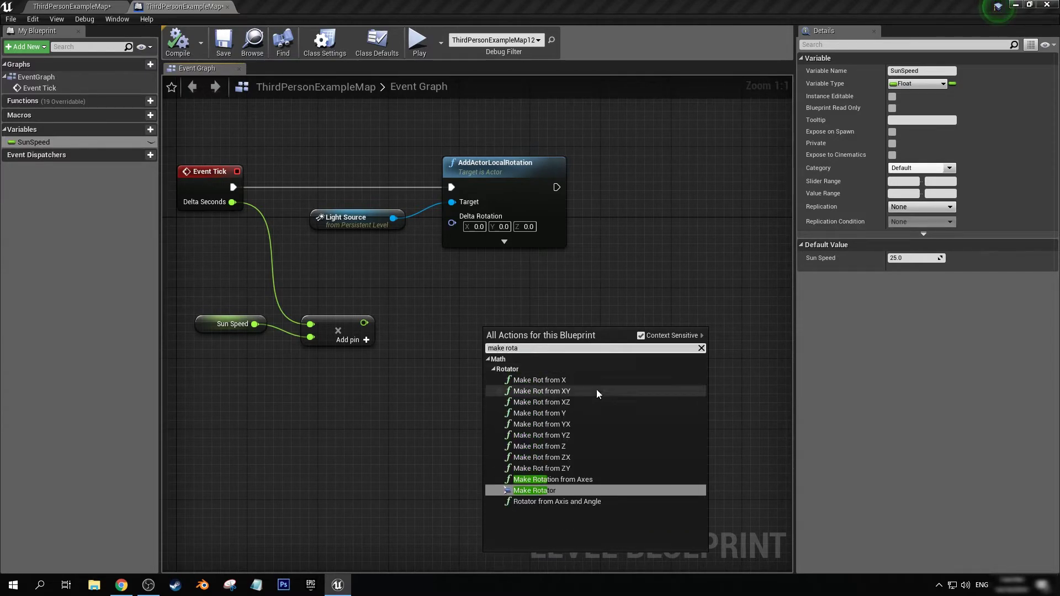
pyautogui.click(540, 490)
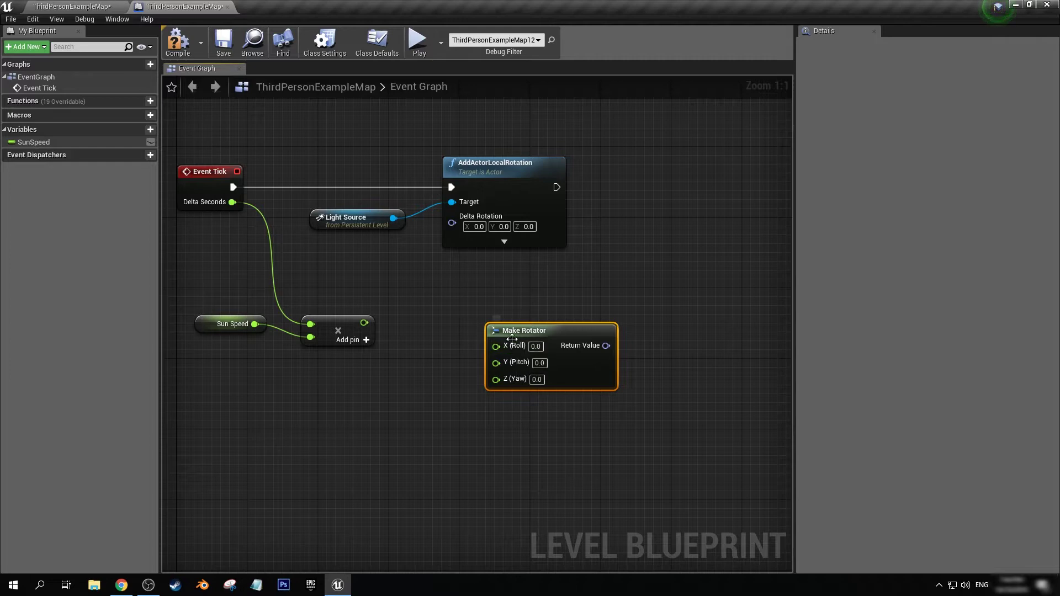
pyautogui.moveTo(516, 342); pyautogui.dragTo(454, 316)
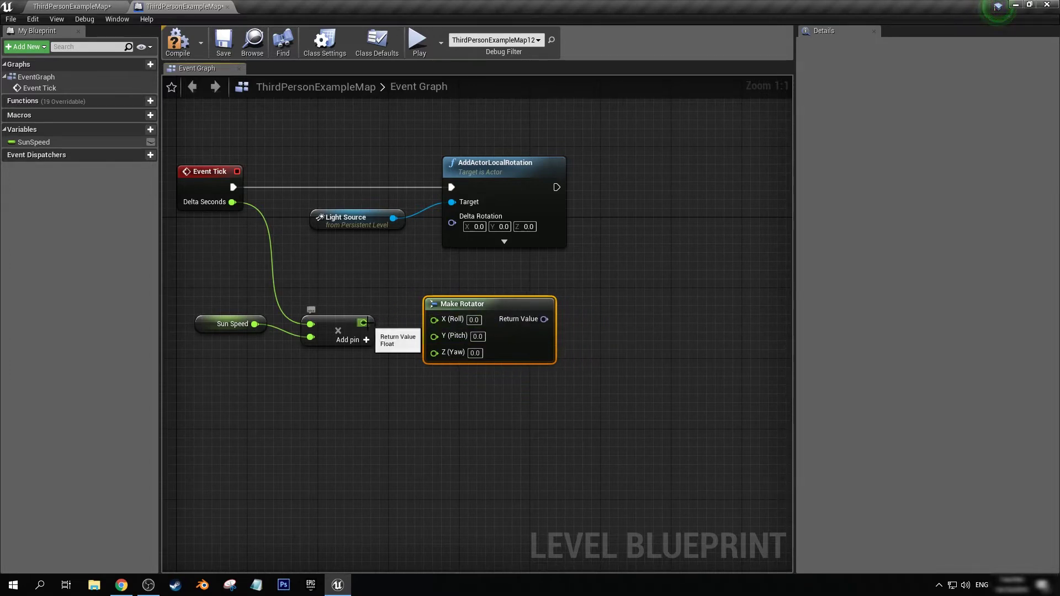
# Step: Connect the multiply node's result to Make Rotator's Y (Pitch) input and the rotator's Return Value to AddActorLocalRotation's Delta Rotation
pyautogui.moveTo(392, 331); pyautogui.dragTo(393, 330)
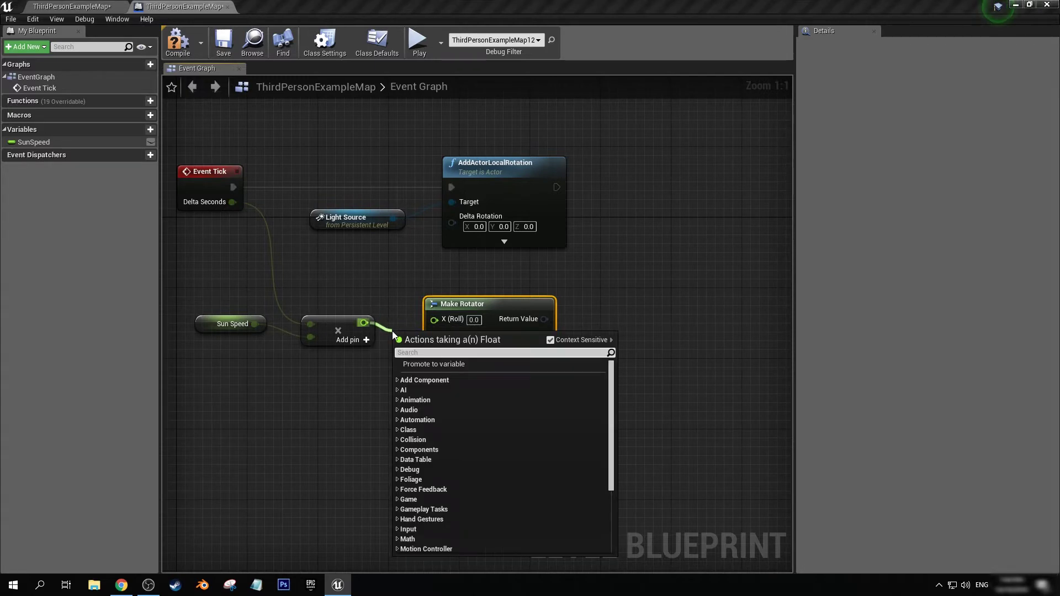
pyautogui.click(409, 287)
pyautogui.moveTo(544, 319); pyautogui.dragTo(576, 350)
pyautogui.moveTo(364, 323); pyautogui.dragTo(438, 341)
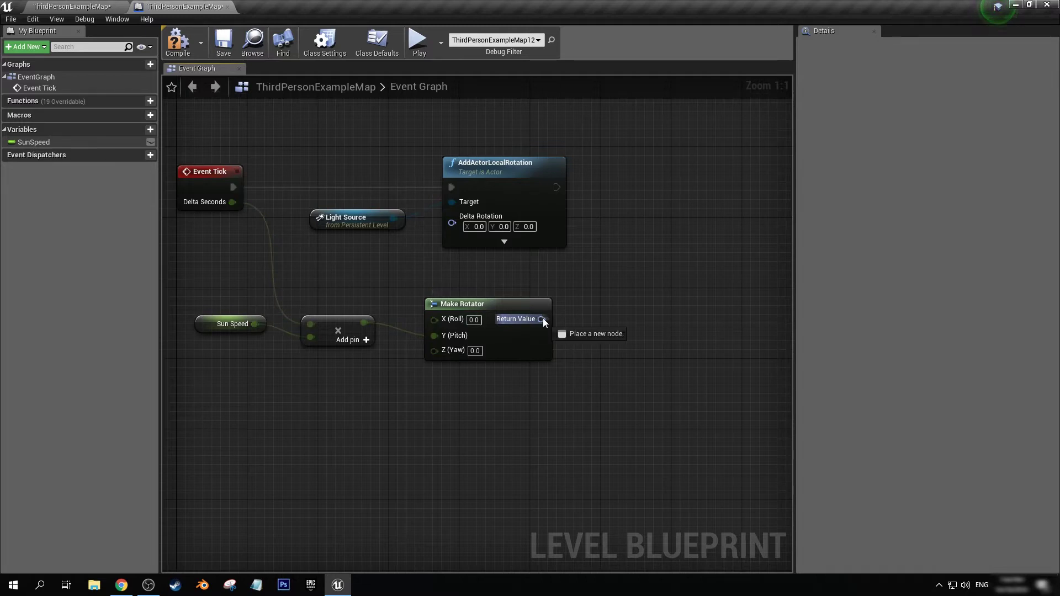
pyautogui.moveTo(543, 318); pyautogui.dragTo(468, 224)
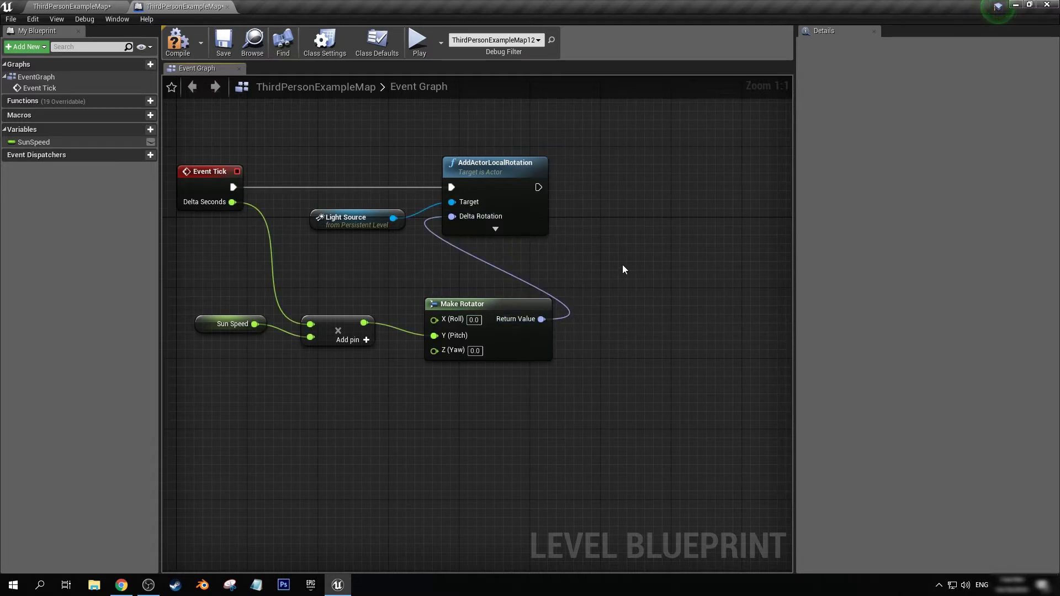
# Step: Compile and save the Level Blueprint with the connected rotation nodes
pyautogui.moveTo(622, 264); pyautogui.dragTo(491, 317, button='right')
pyautogui.click(179, 44)
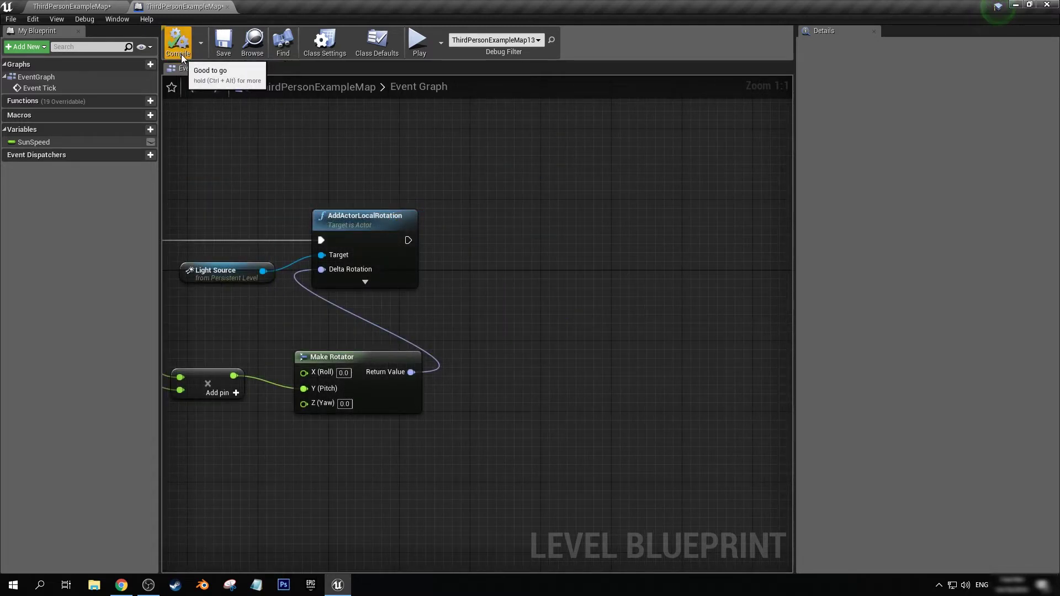
pyautogui.click(223, 49)
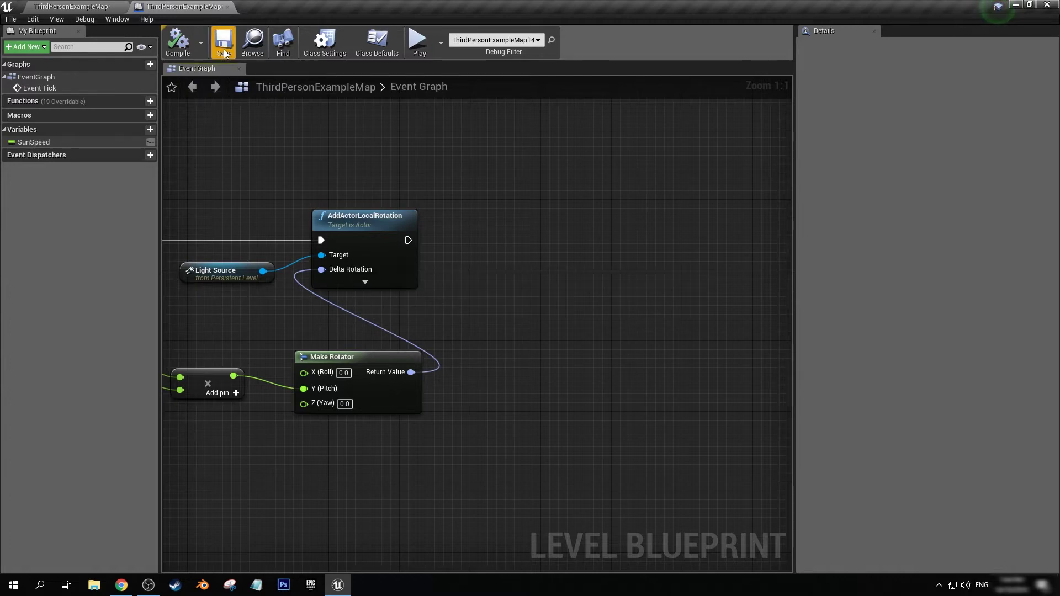
# Step: Select SkySphereBlueprint in the level and create a reference to it in the Level Blueprint, near AddActorLocalRotation
pyautogui.click(81, 8)
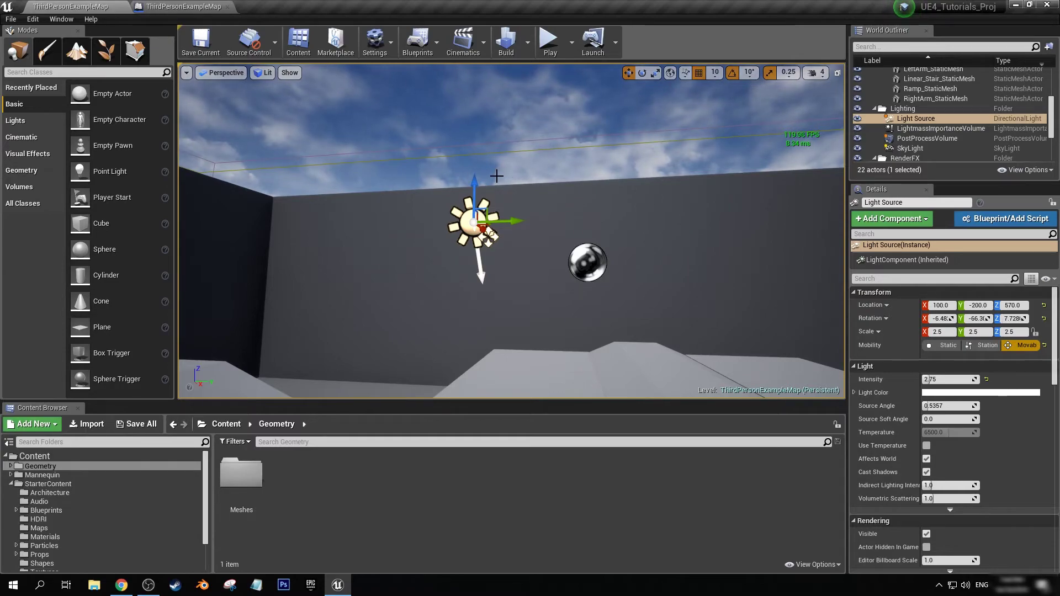
pyautogui.click(465, 99)
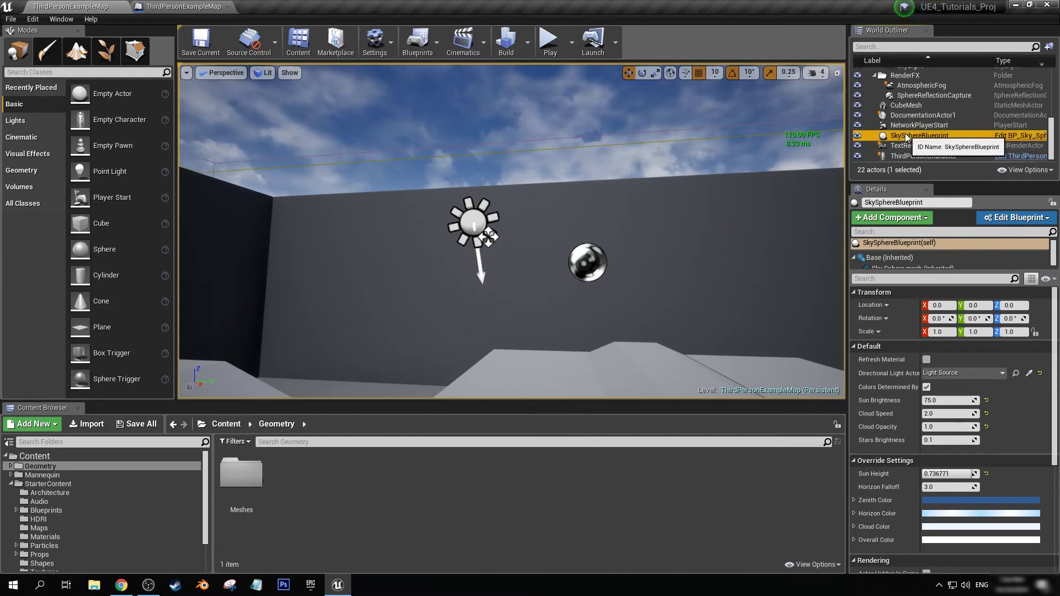
pyautogui.click(184, 10)
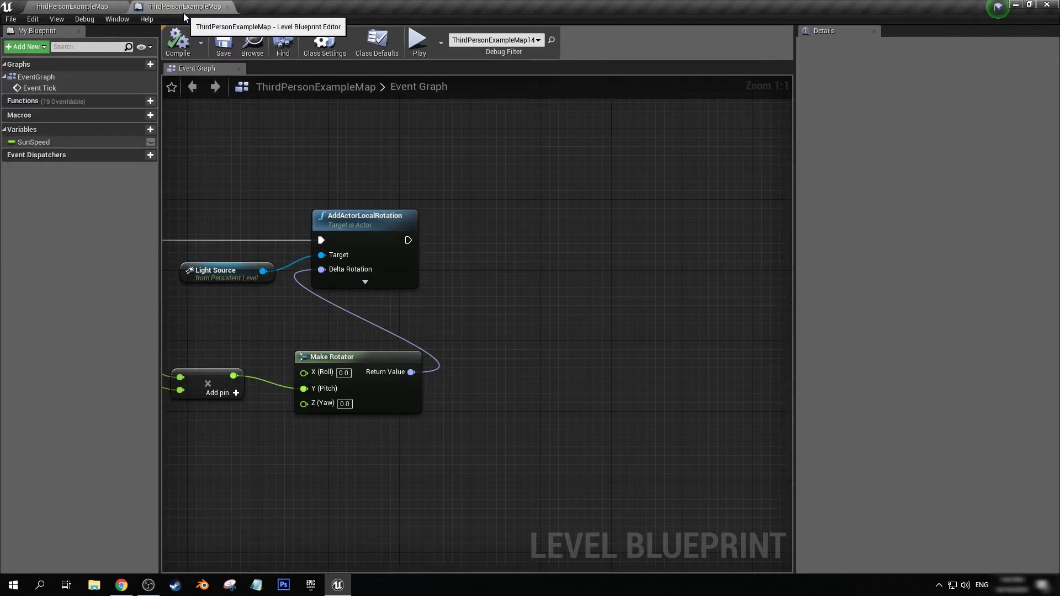
pyautogui.rightClick(449, 191)
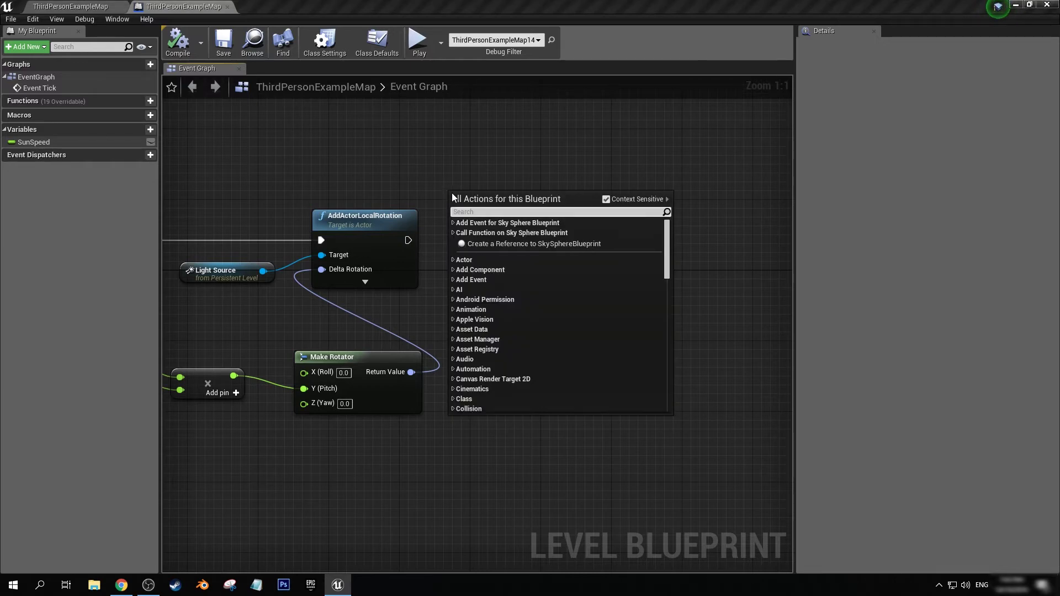
pyautogui.click(486, 247)
# Step: Add an Update Sun Direction call targeting SkySphereBlueprint, chained after AddActorLocalRotation, and compile and save the blueprint
pyautogui.moveTo(474, 207); pyautogui.dragTo(526, 245)
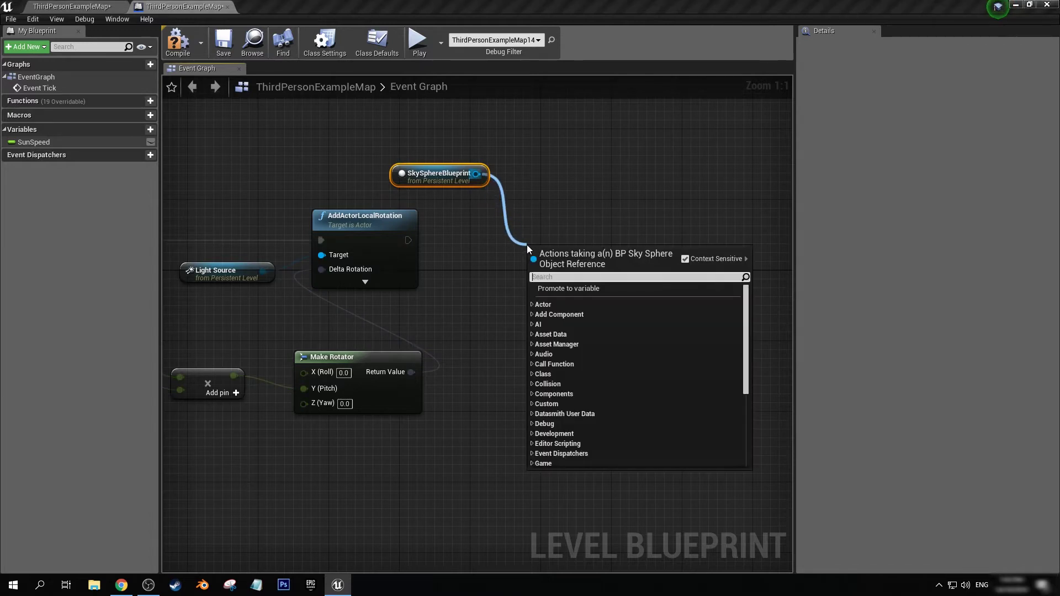
pyautogui.write('update su')
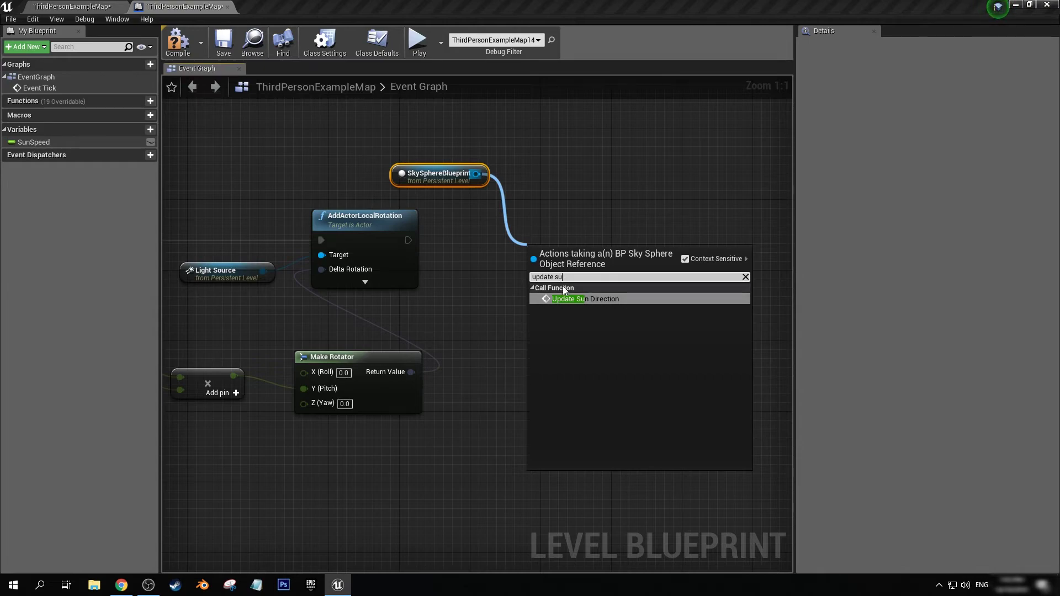
pyautogui.click(589, 301)
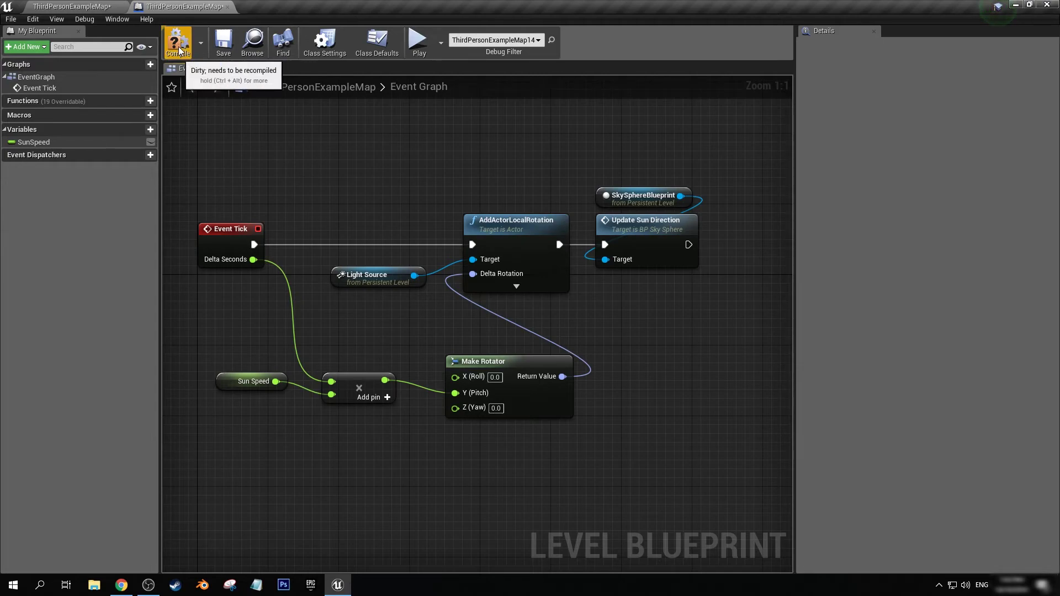
pyautogui.click(220, 50)
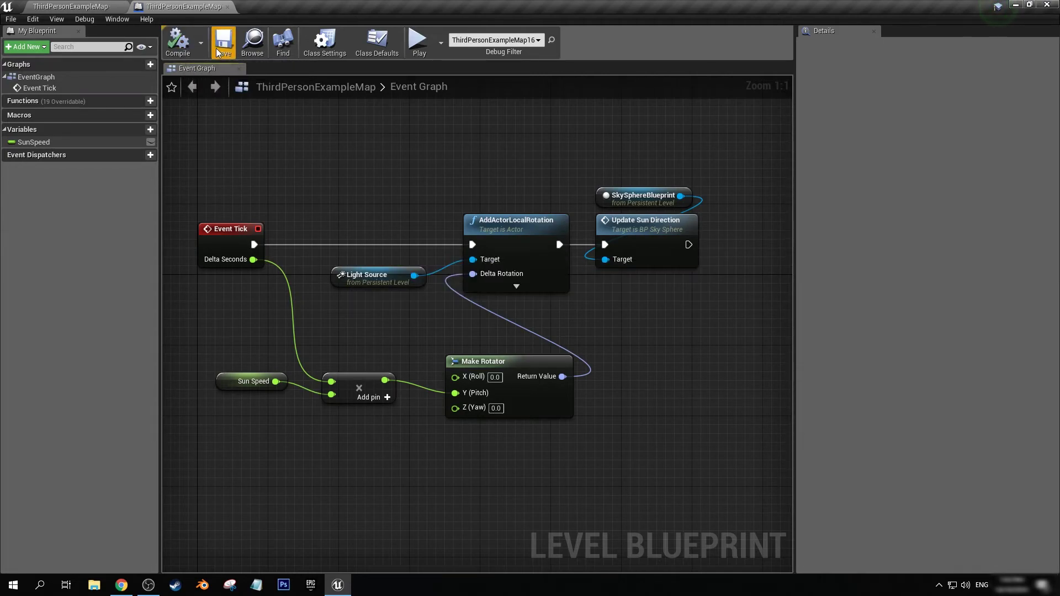
# Step: Play the level in the viewport and move the character around to examine the changing sky and lighting
pyautogui.click(82, 9)
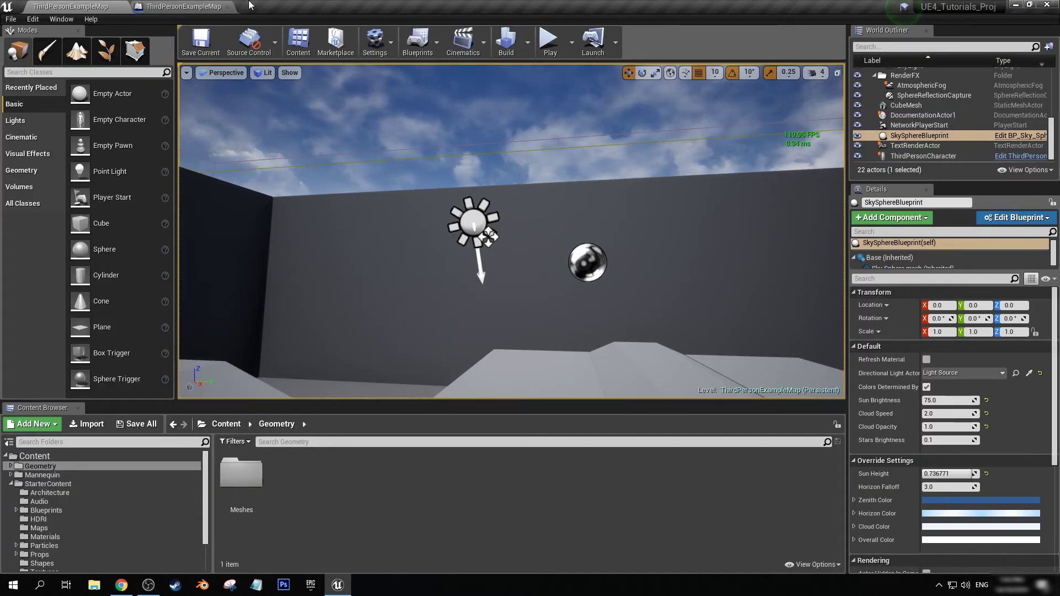
pyautogui.click(555, 55)
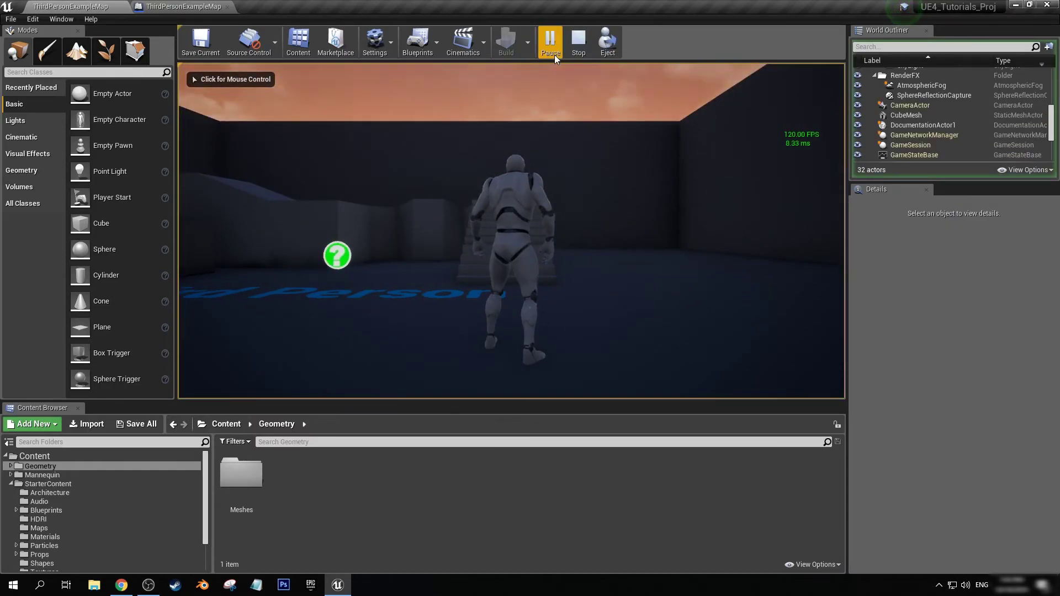
pyautogui.click(553, 138)
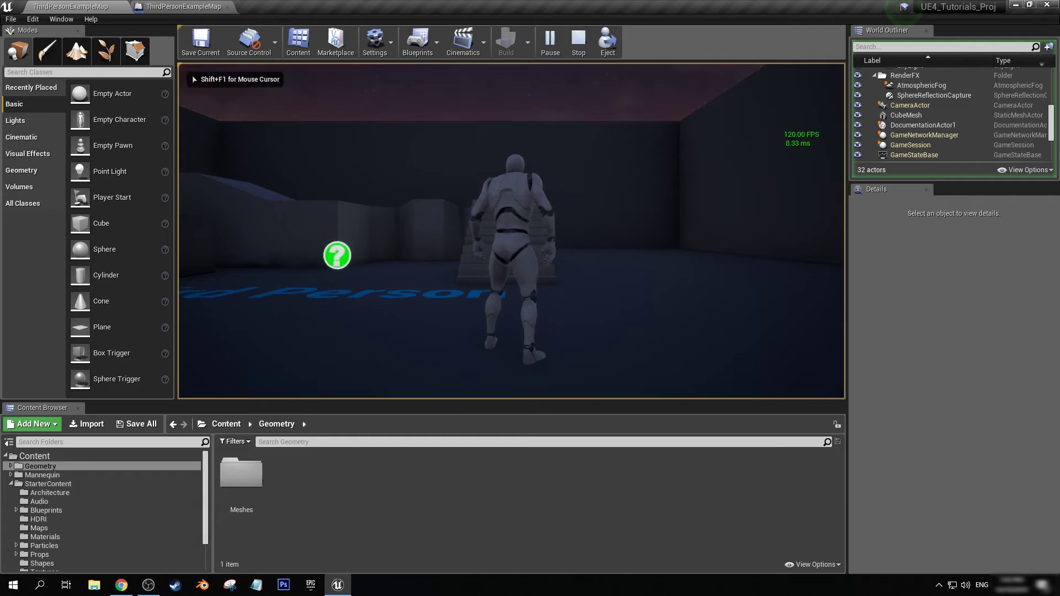
pyautogui.press('w')
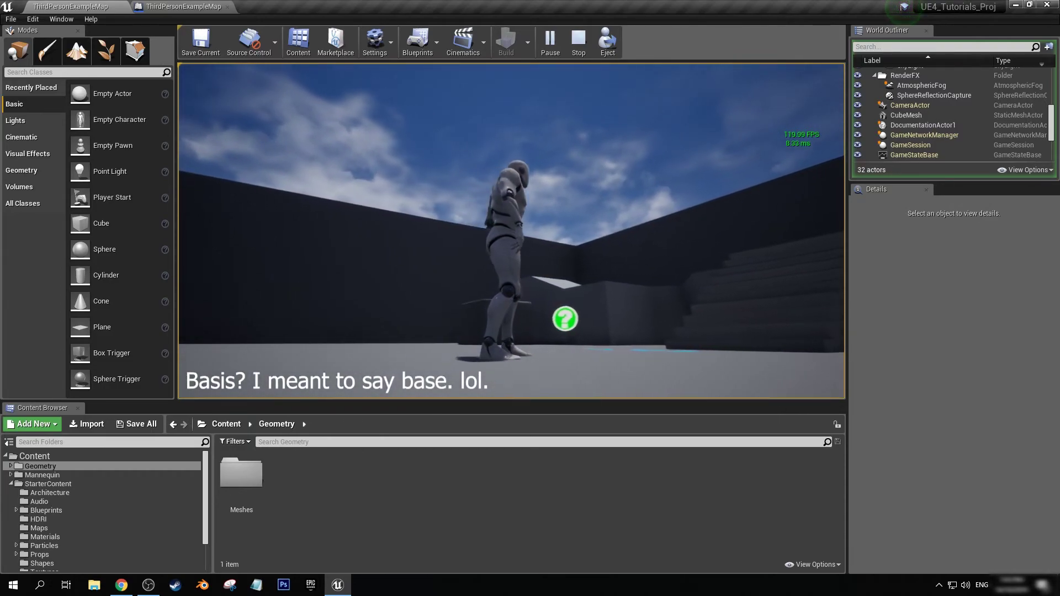
pyautogui.press('w')
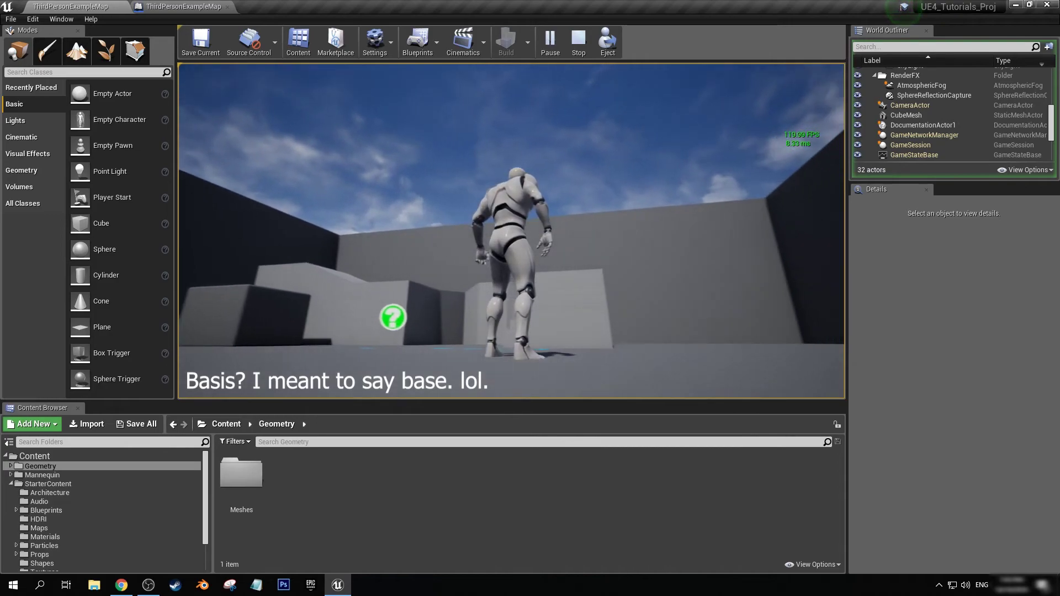